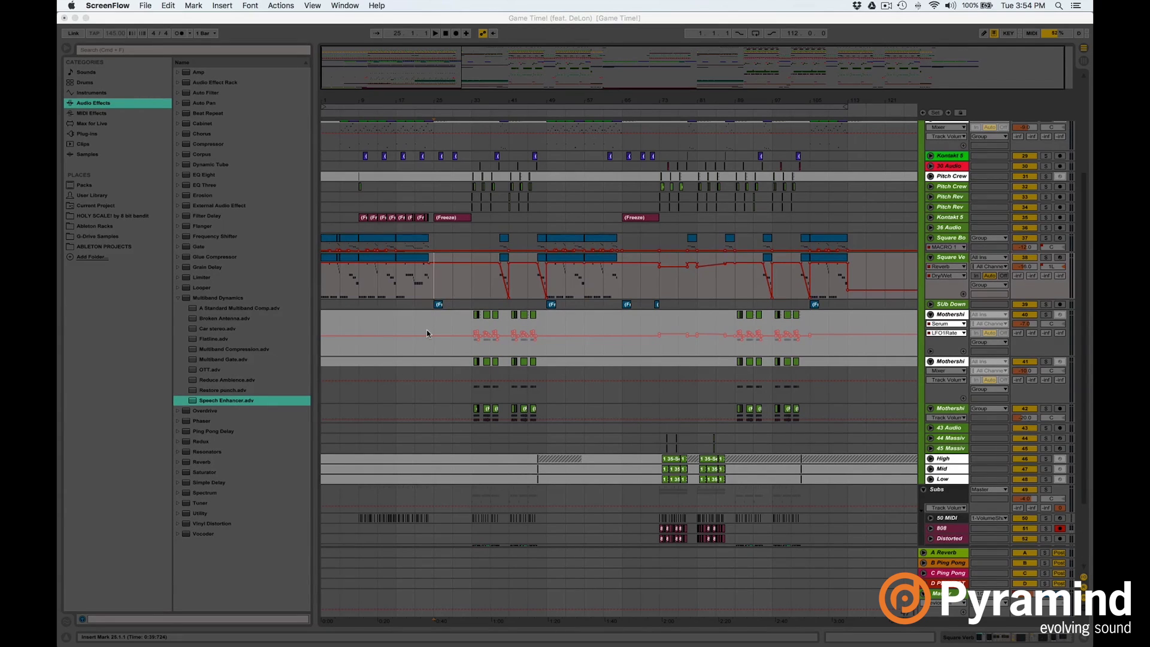
# Play the Game Time! arrangement from the insert marker.
pyautogui.click(433, 326)
pyautogui.press('space')
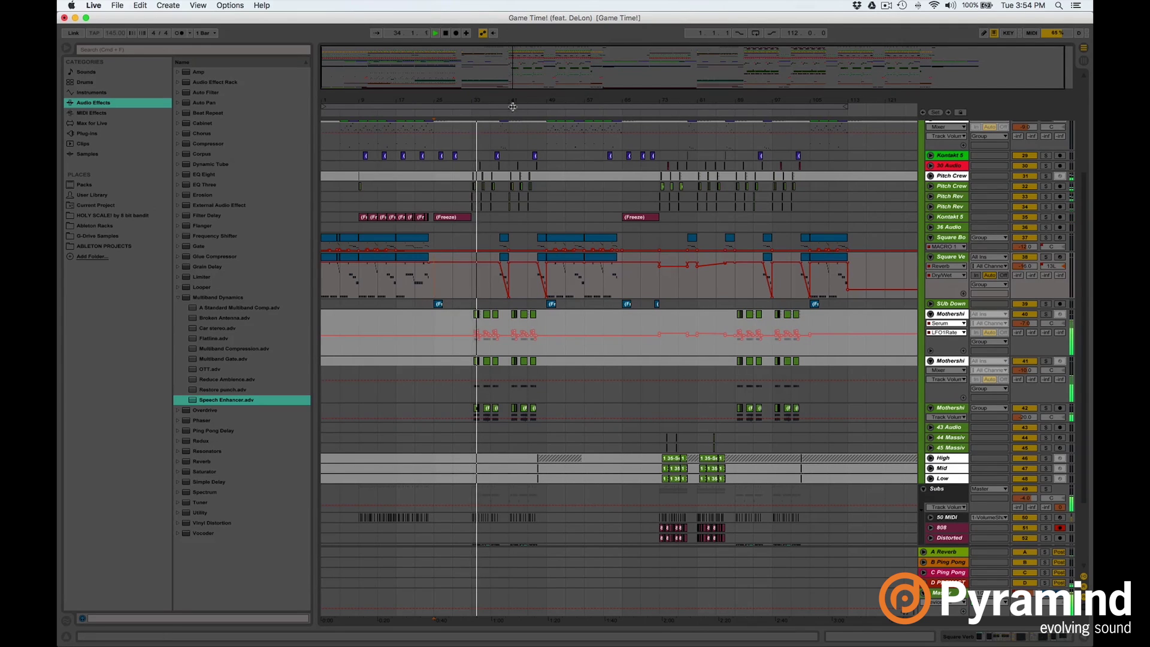
# Zoom the arrangement in around bar 41 and scroll right to follow playback.
pyautogui.moveTo(509, 103); pyautogui.dragTo(586, 155)
pyautogui.moveTo(618, 99); pyautogui.dragTo(620, 134)
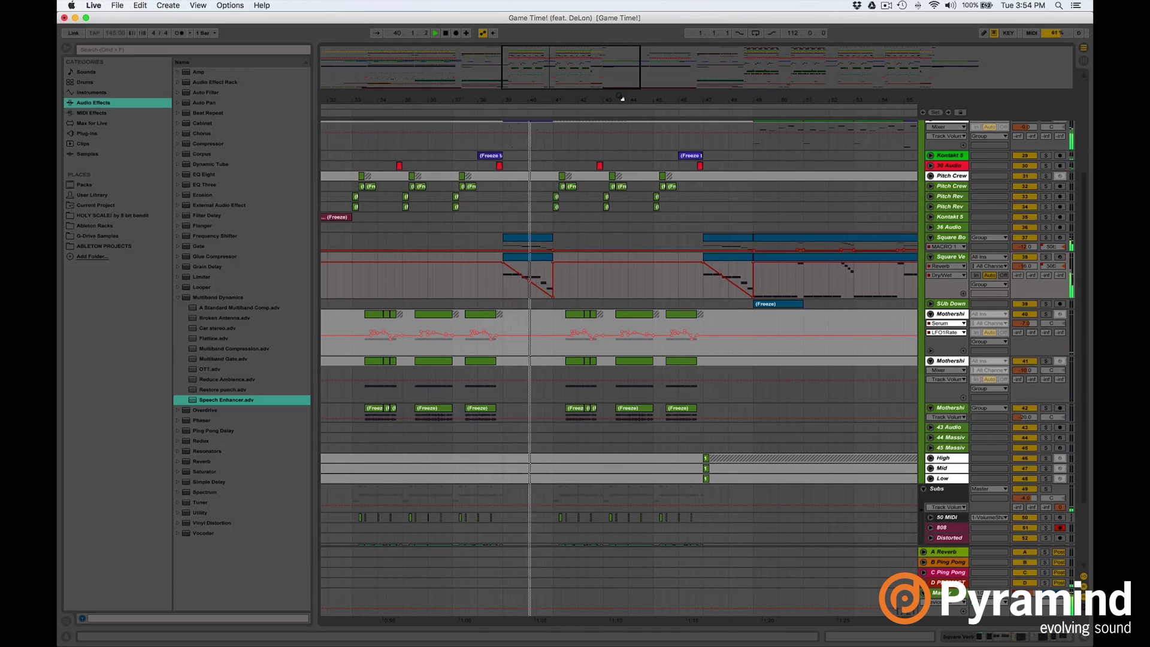
pyautogui.moveTo(666, 100); pyautogui.dragTo(670, 99)
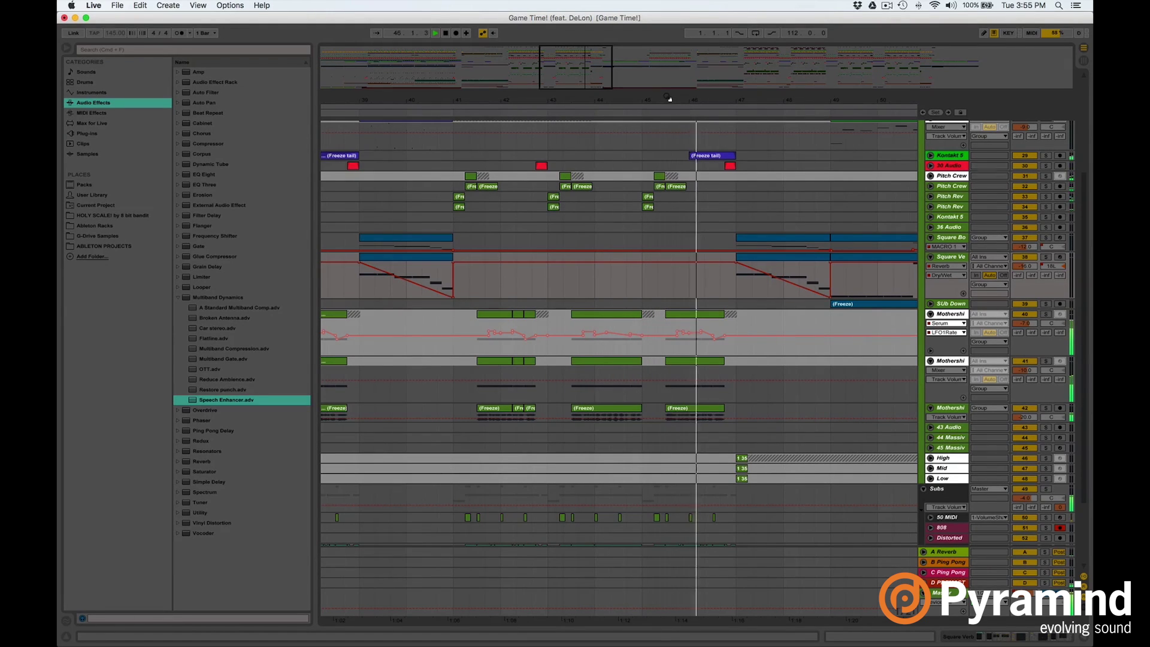
pyautogui.hscroll(3, 623, 190)
pyautogui.hscroll(4, 623, 190)
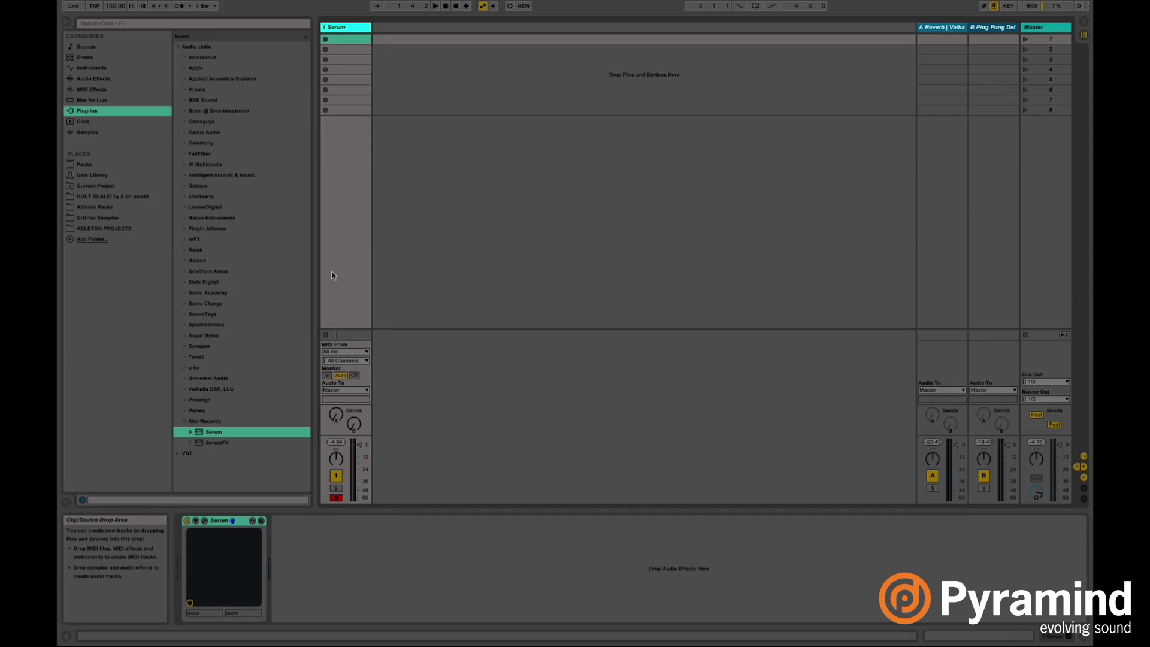
# Open the Serum plug-in window and position it over the Live set.
pyautogui.click(214, 434)
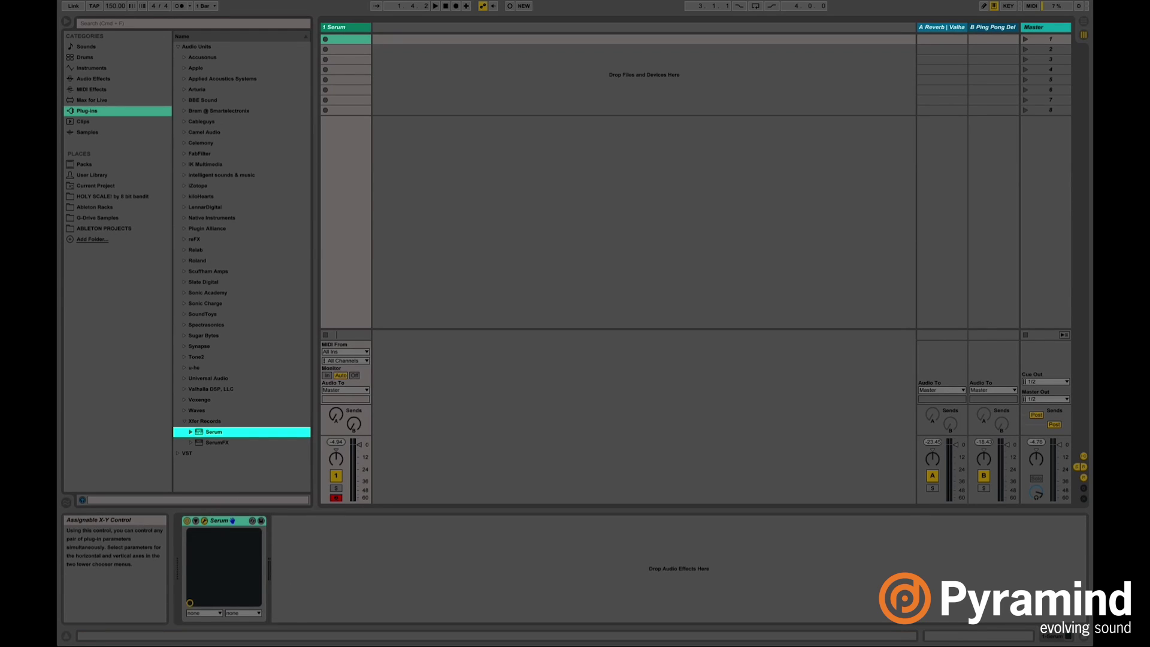
pyautogui.moveTo(642, 233); pyautogui.dragTo(737, 95)
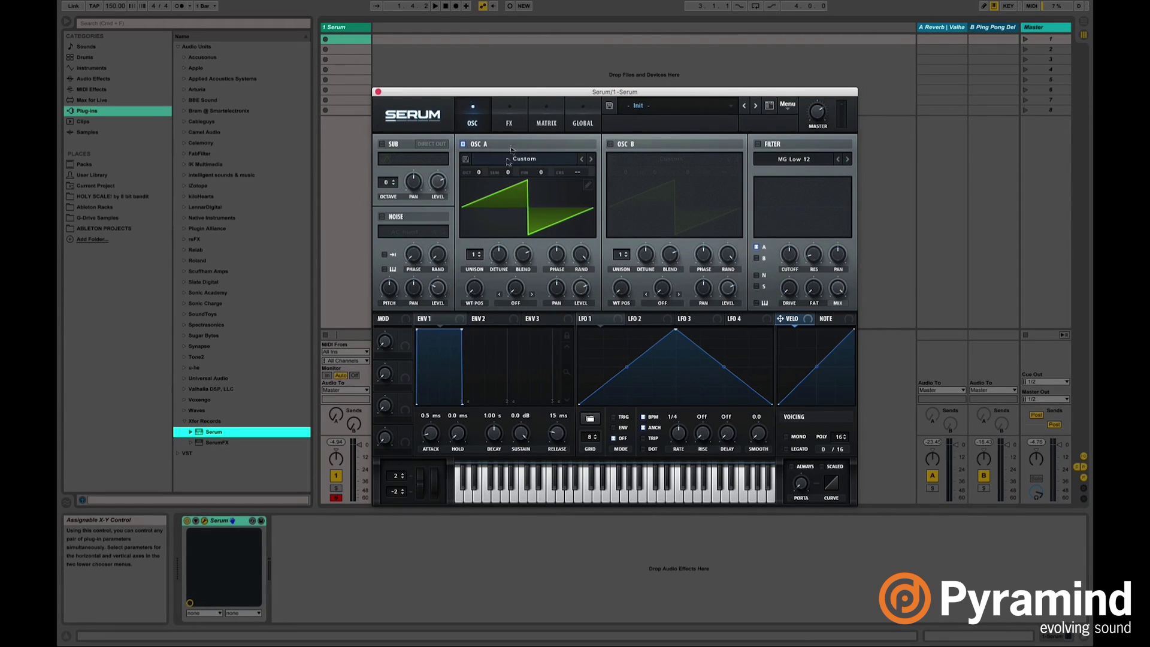
# Load the Digital > Dist Bass Dropper wavetable into oscillator A.
pyautogui.click(555, 159)
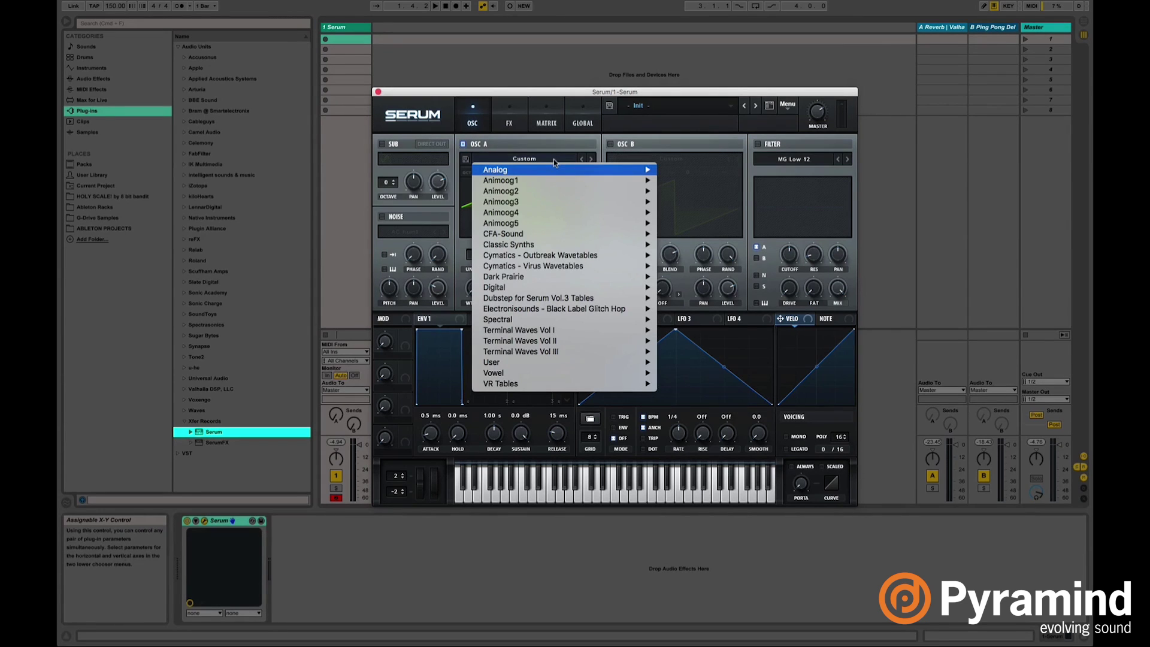
pyautogui.moveTo(534, 288)
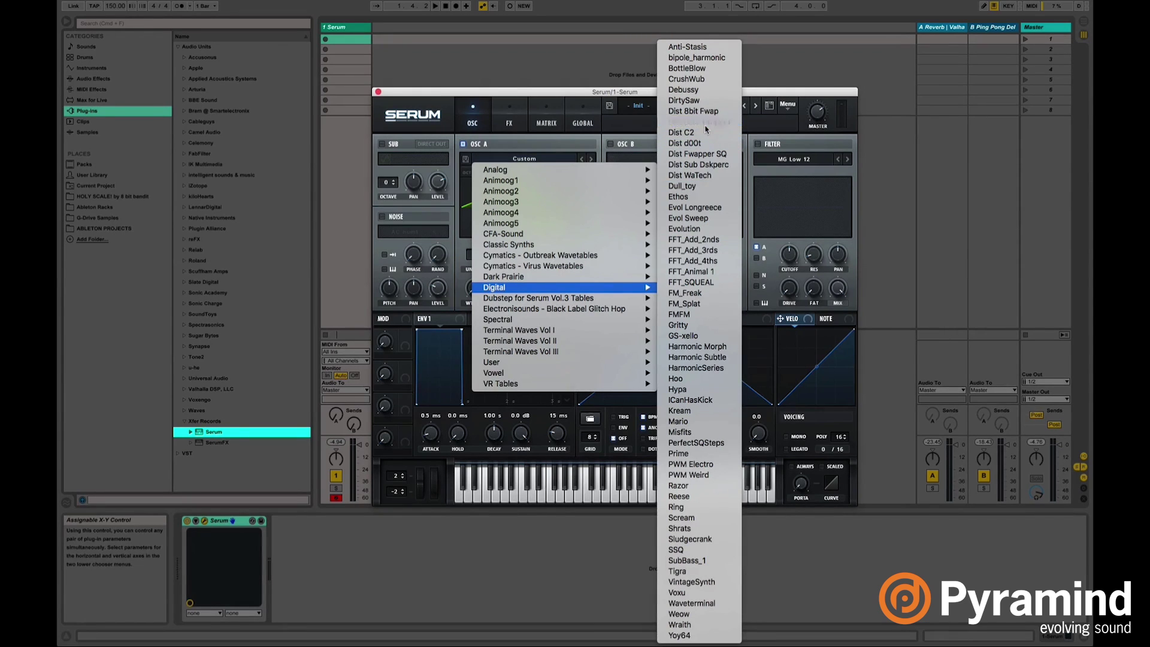
pyautogui.click(700, 122)
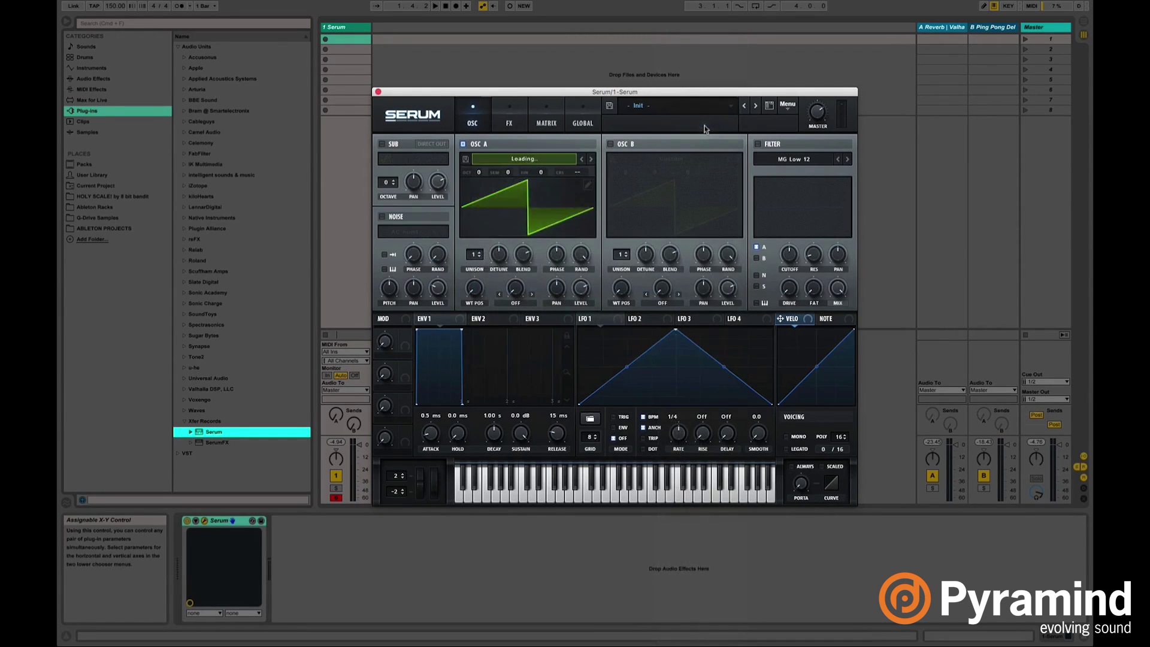
# Enable oscillator B with the Analog > MATRIXY C64 wavetable.
pyautogui.click(609, 144)
pyautogui.click(646, 159)
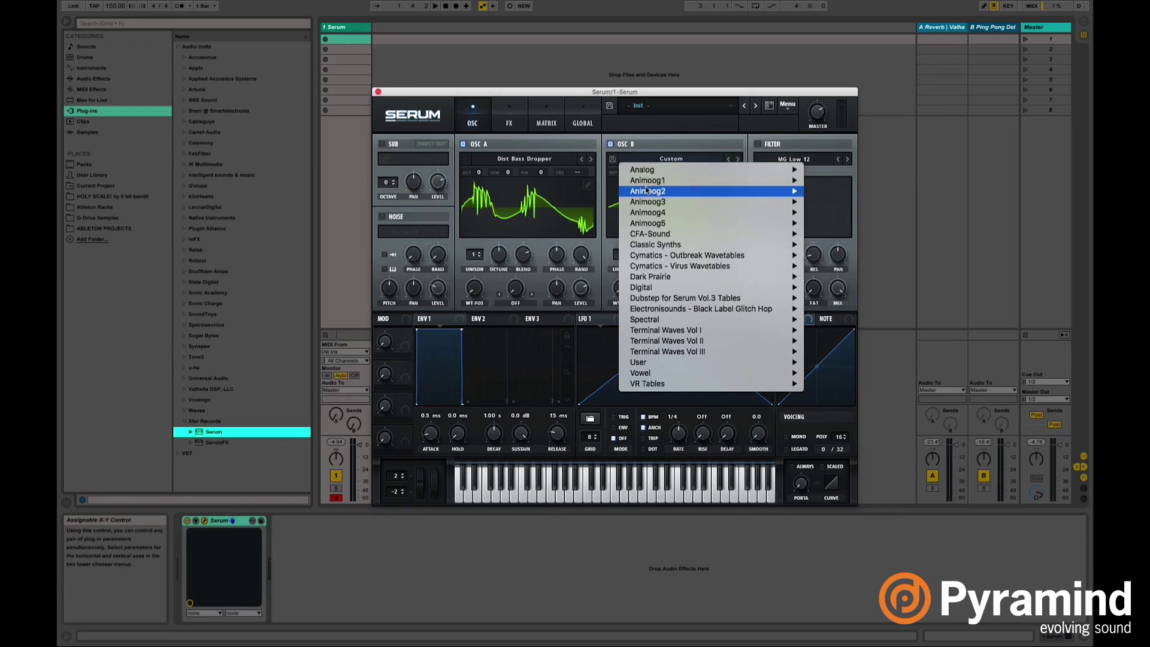
pyautogui.moveTo(651, 174)
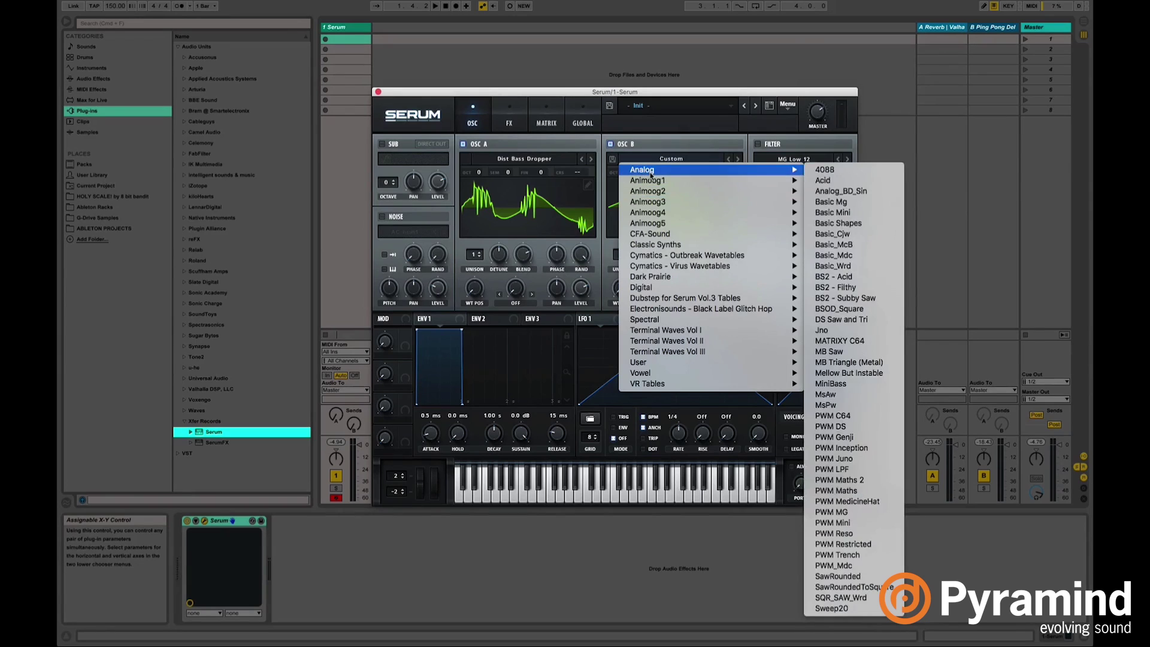
pyautogui.click(861, 341)
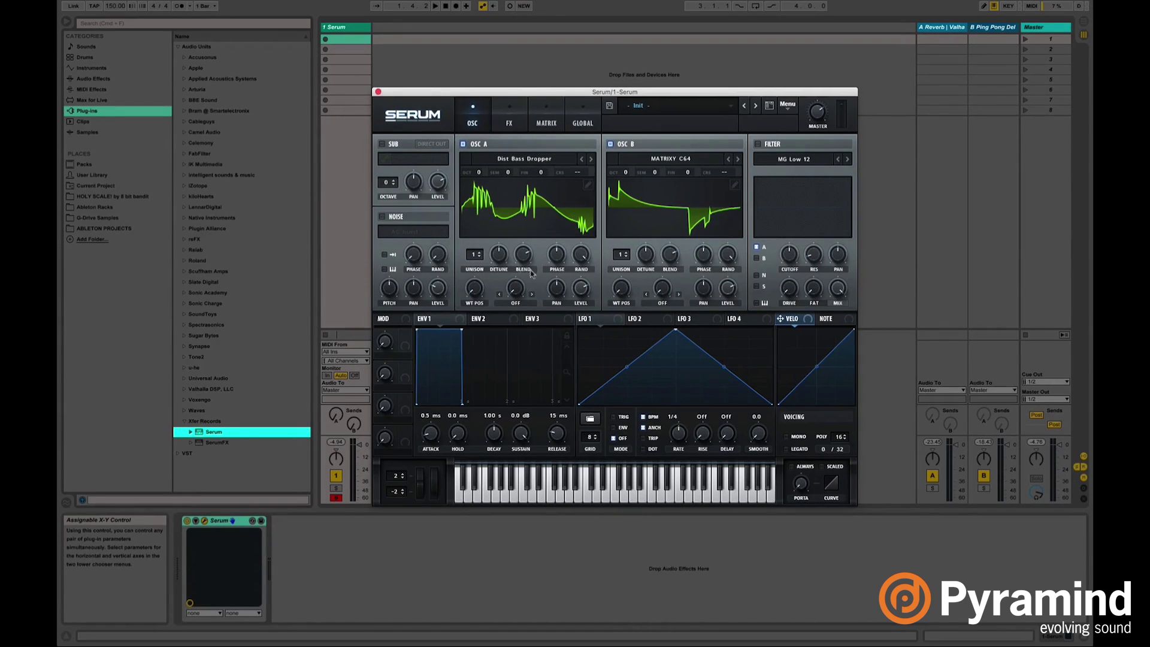
# Set oscillator A's warp to FM (from B), curve LFO 1's slopes, and route LFO 1 to FM.
pyautogui.click(515, 303)
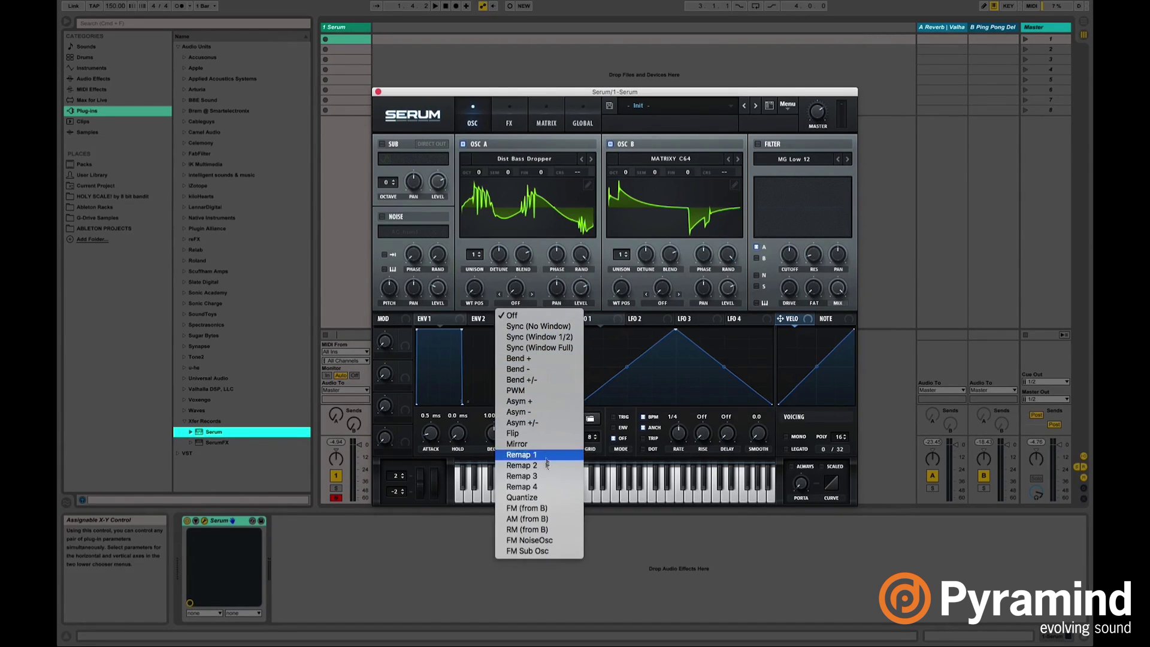
pyautogui.click(545, 508)
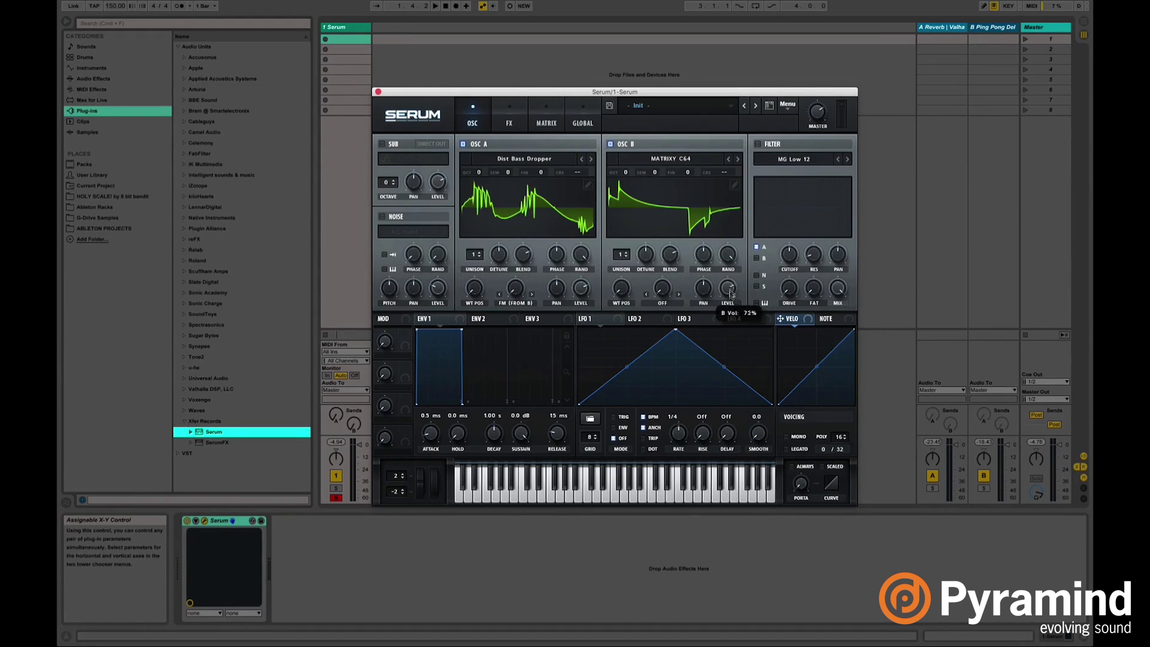
pyautogui.click(615, 320)
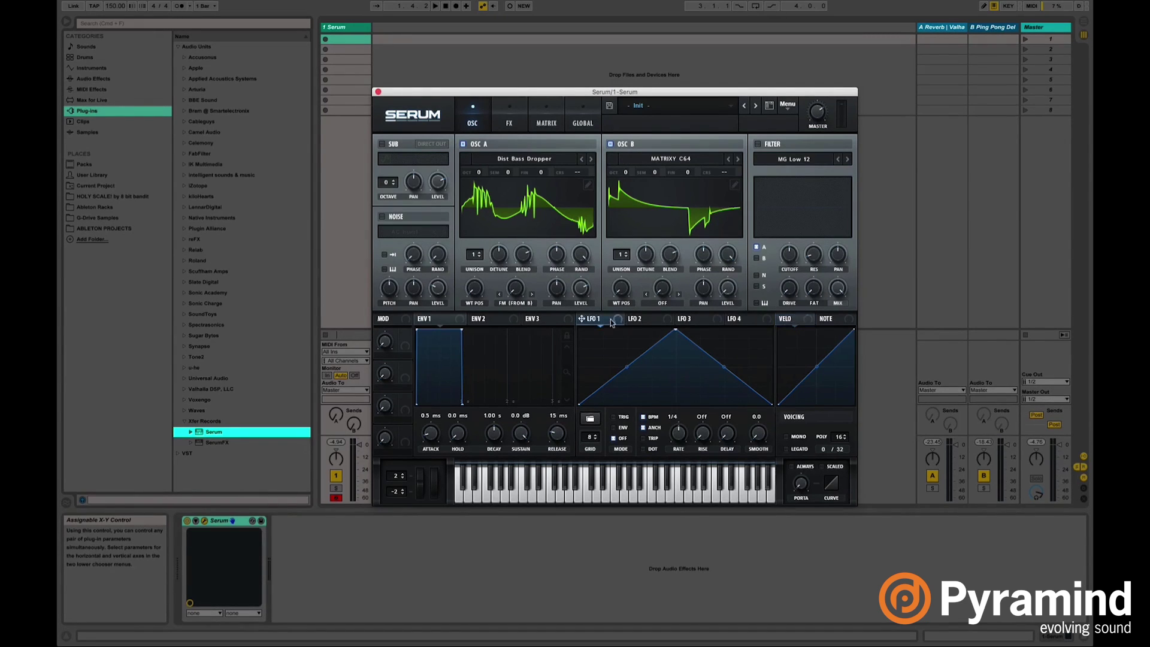
pyautogui.moveTo(627, 366); pyautogui.dragTo(629, 346)
pyautogui.moveTo(726, 373); pyautogui.dragTo(726, 344)
pyautogui.moveTo(580, 318); pyautogui.dragTo(516, 292)
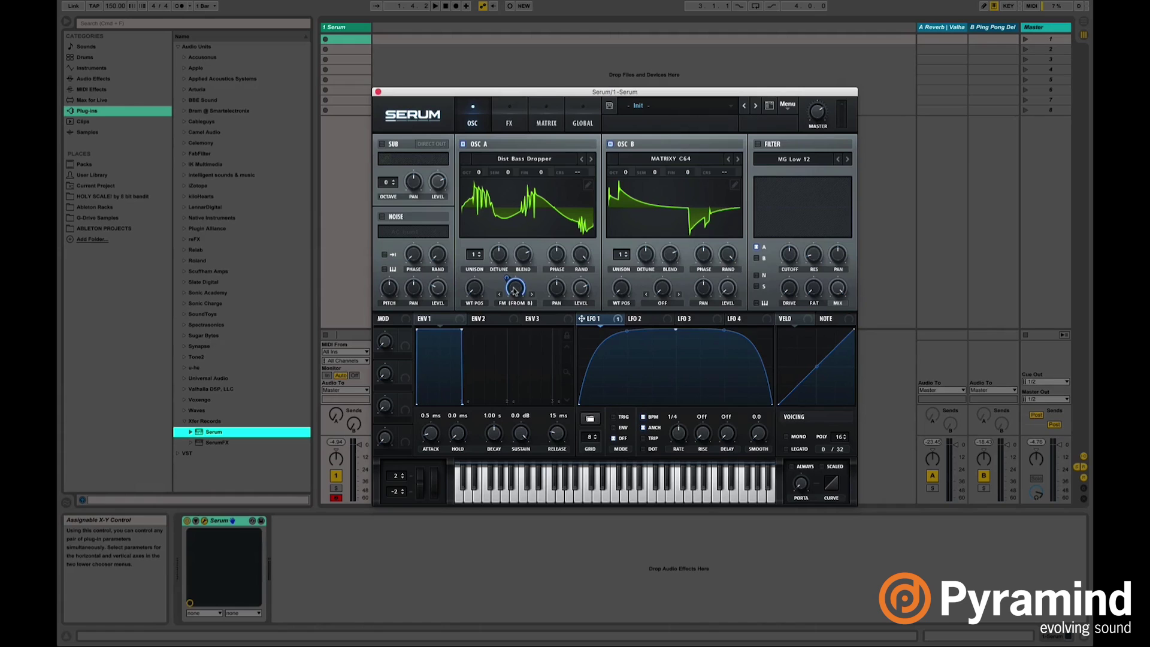
pyautogui.moveTo(516, 294)
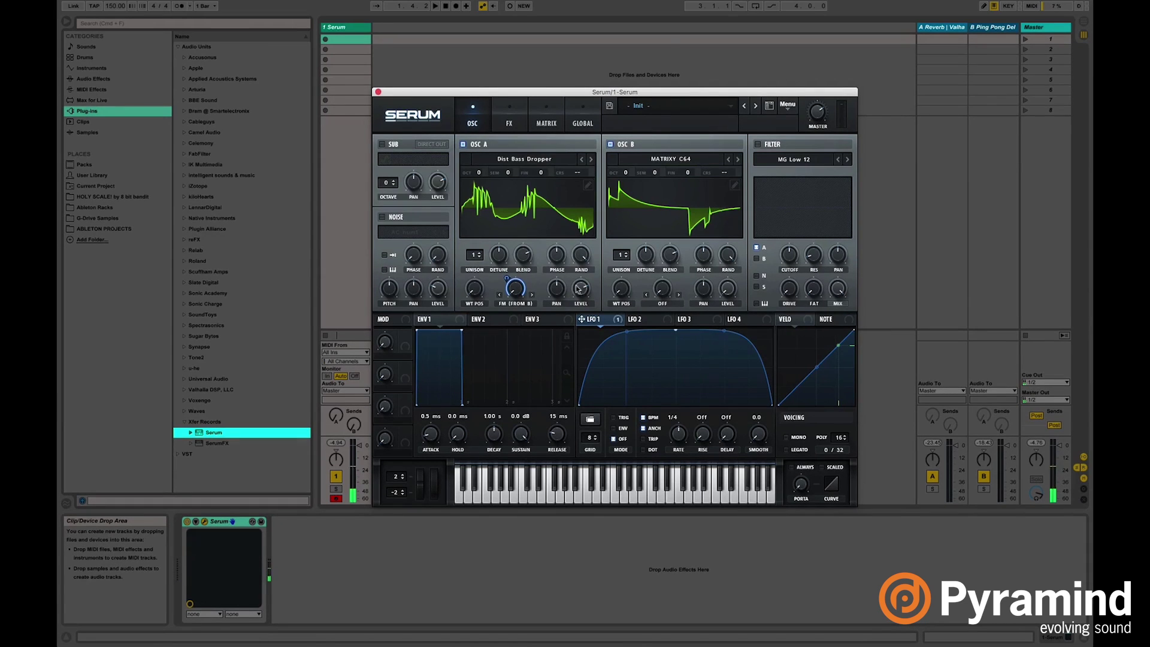
# Route LFO 1 to oscillator A's level and wavetable position, and oscillator B's wavetable position at 56.
pyautogui.moveTo(580, 284); pyautogui.dragTo(582, 355)
pyautogui.moveTo(615, 321); pyautogui.dragTo(581, 293)
pyautogui.moveTo(581, 319); pyautogui.dragTo(475, 295)
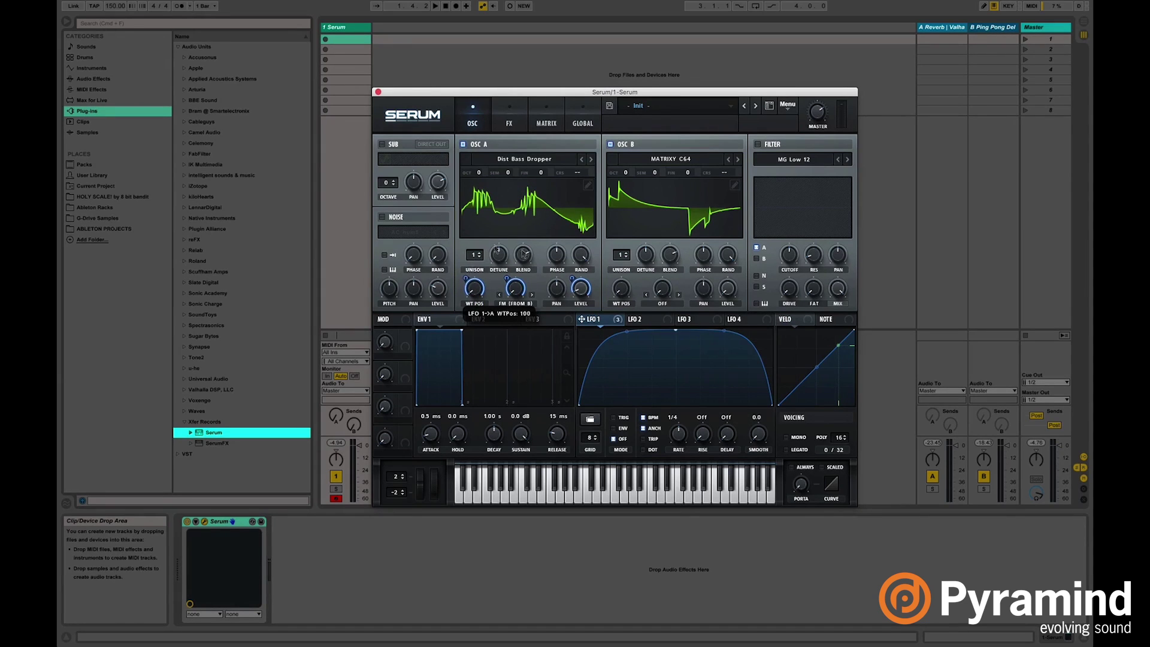
pyautogui.moveTo(581, 319); pyautogui.dragTo(623, 290)
pyautogui.moveTo(613, 279)
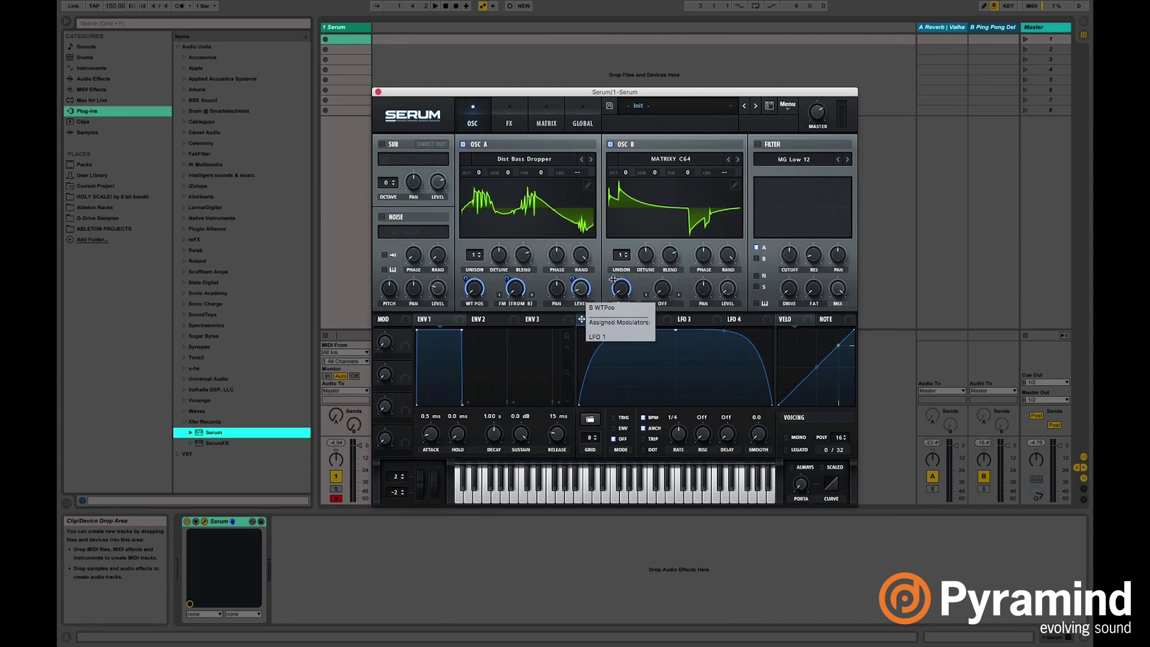
pyautogui.moveTo(614, 280); pyautogui.dragTo(614, 301)
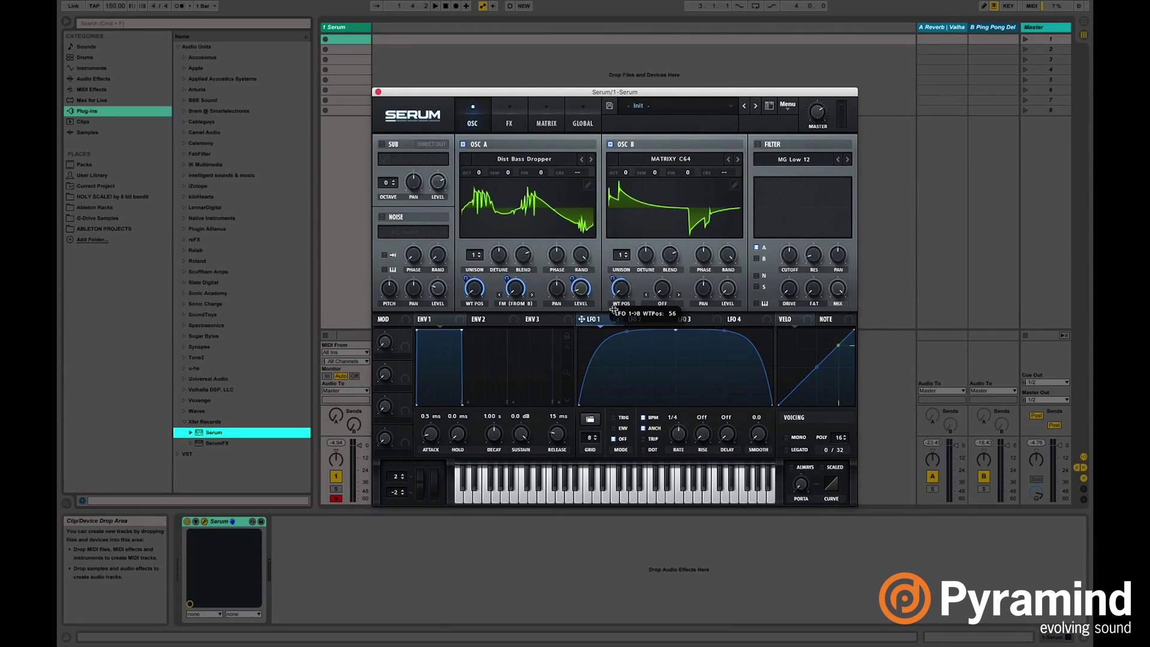
pyautogui.click(651, 322)
pyautogui.click(606, 321)
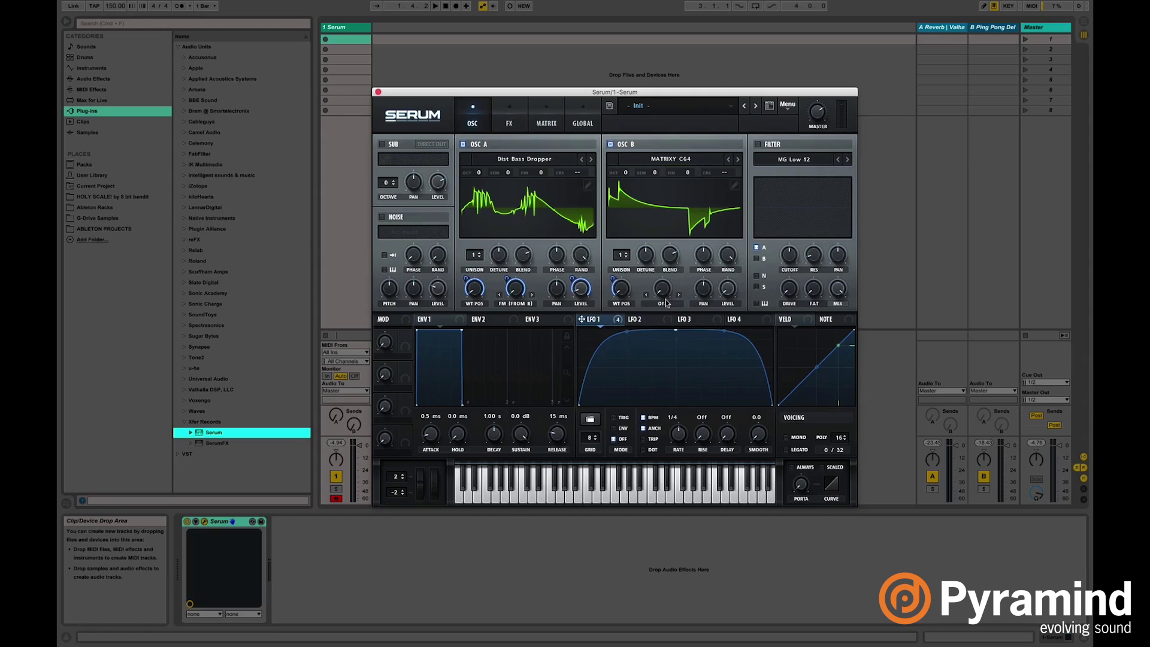
# Give oscillator B Bend + warp modulated by LFO 1, octave +1 and semitone -1.
pyautogui.click(674, 318)
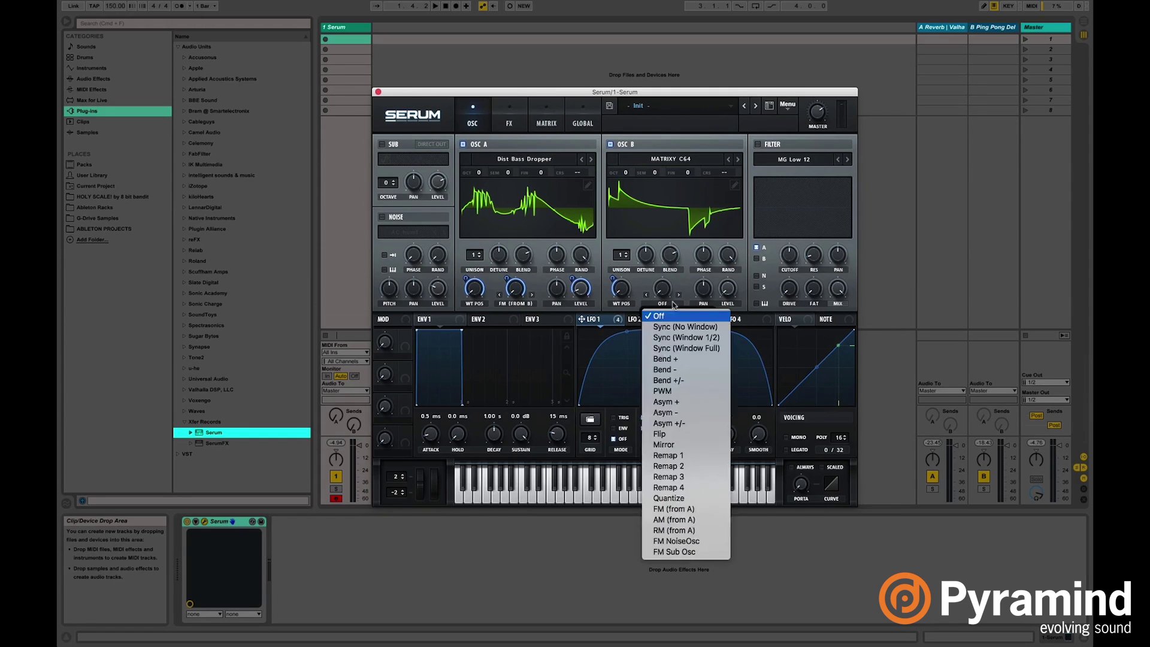
pyautogui.click(677, 360)
pyautogui.moveTo(612, 324); pyautogui.dragTo(656, 295)
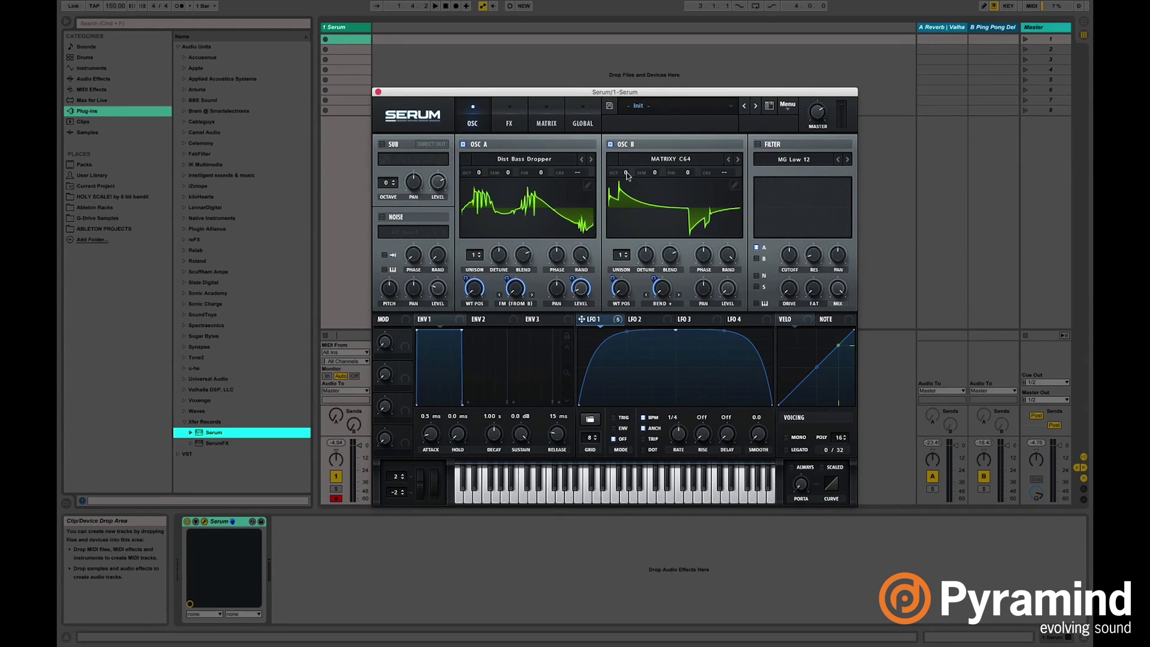
pyautogui.moveTo(627, 175); pyautogui.dragTo(636, 132)
pyautogui.moveTo(656, 174); pyautogui.dragTo(657, 179)
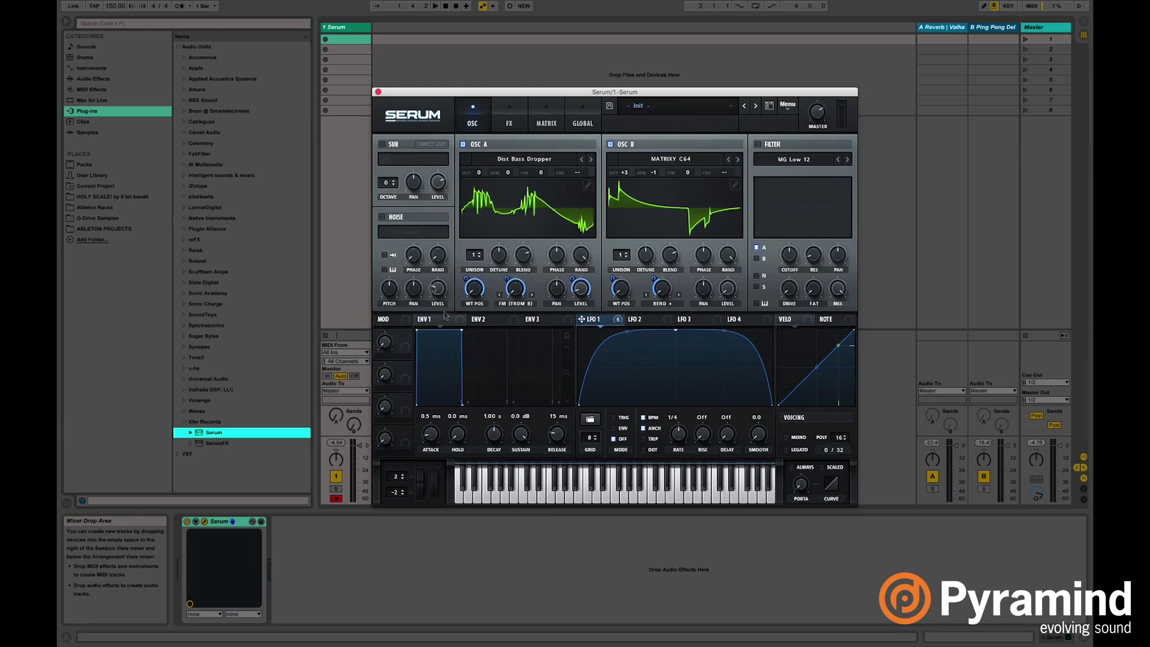
# Enable the noise oscillator with the J106 noise sample and raise the Serum window.
pyautogui.click(383, 218)
pyautogui.click(406, 234)
pyautogui.moveTo(423, 242)
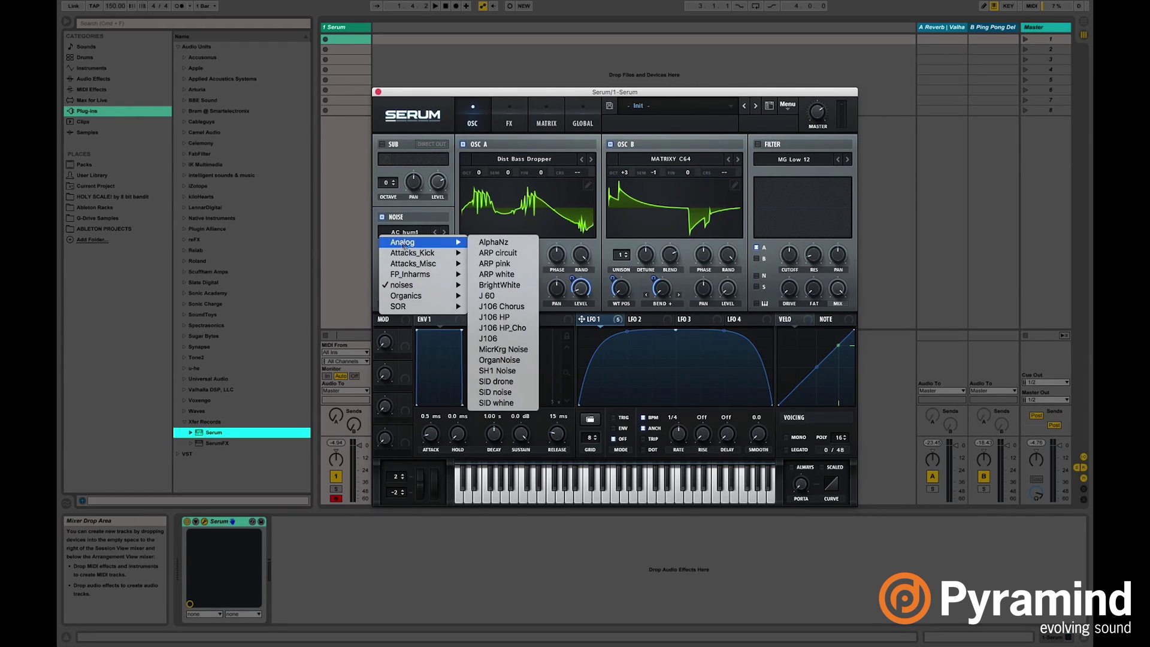
pyautogui.click(508, 340)
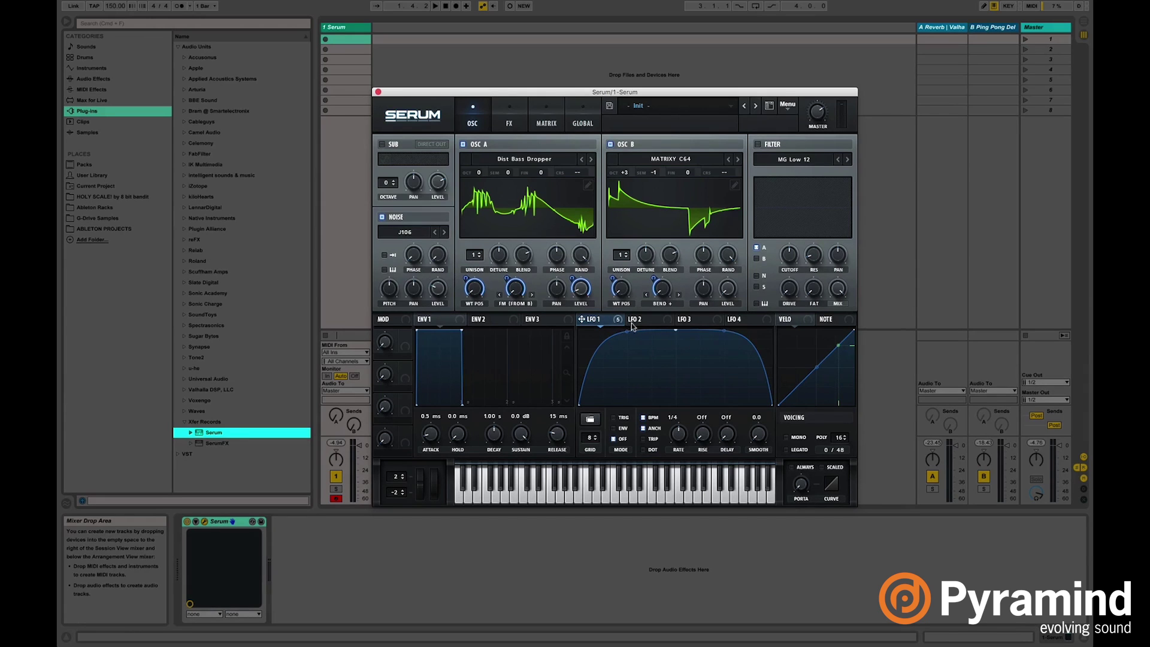
pyautogui.moveTo(661, 93); pyautogui.dragTo(665, 42)
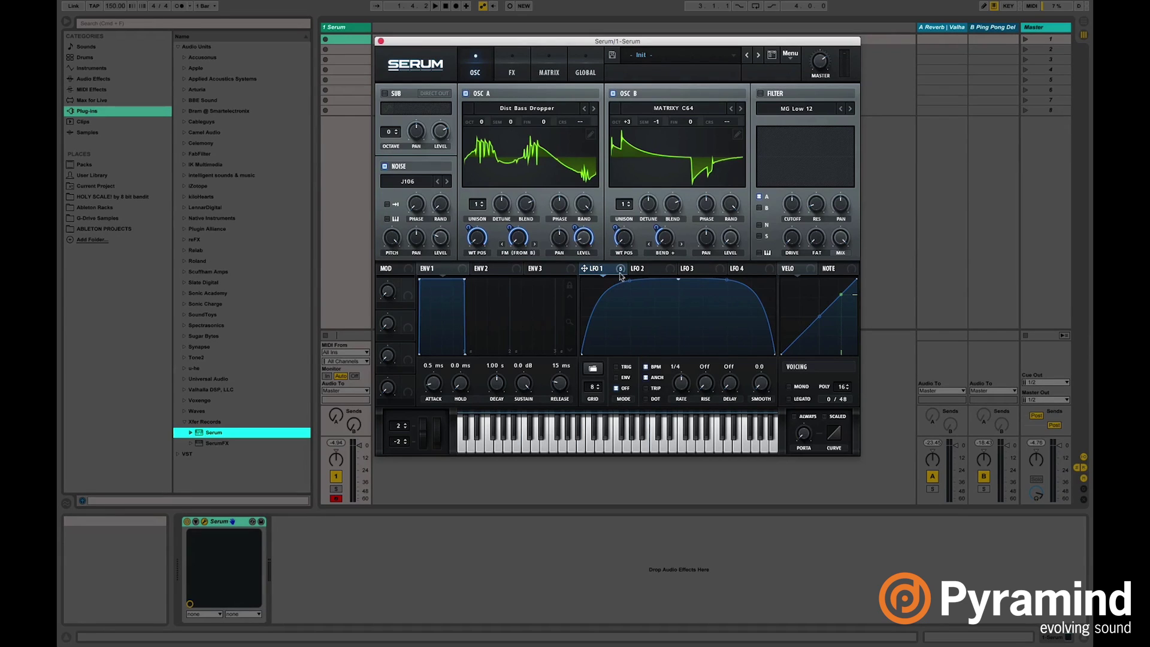
# Modulate noise pitch and level with LFO 1 and set the noise level low.
pyautogui.moveTo(585, 277)
pyautogui.mouseDown()
pyautogui.moveTo(431, 262)
pyautogui.moveTo(393, 245)
pyautogui.mouseUp()
pyautogui.moveTo(585, 269); pyautogui.dragTo(440, 268)
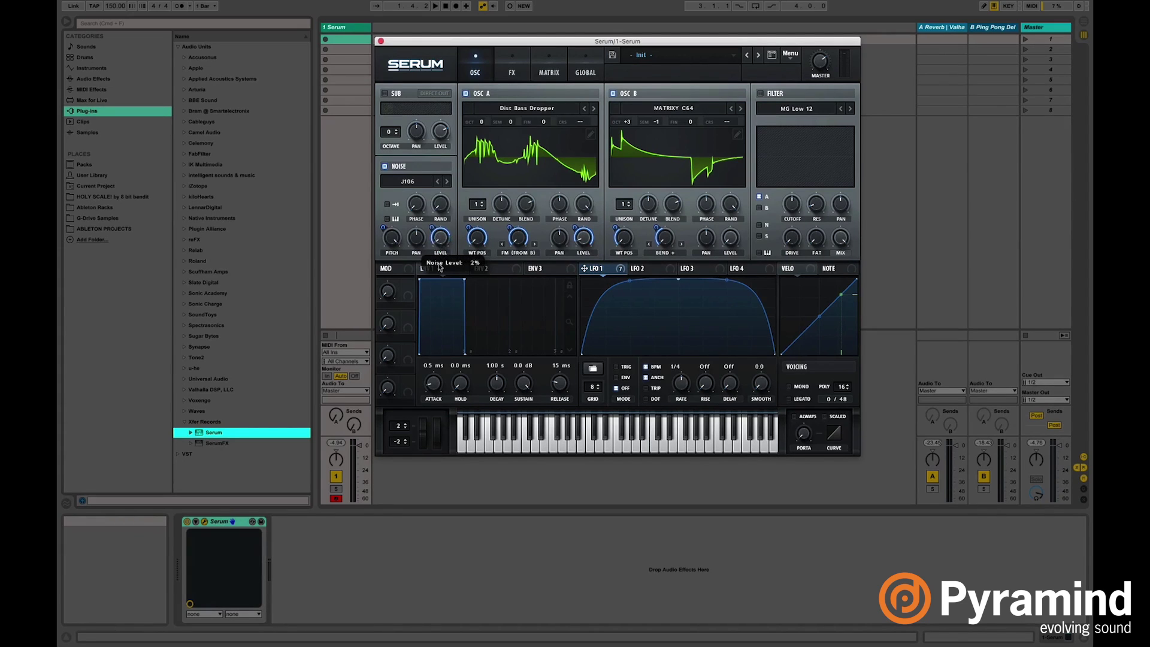
pyautogui.moveTo(430, 229); pyautogui.dragTo(435, 258)
# Shift the keyboard octave to C1–D2 with Z and play test notes on A.
pyautogui.press('z')
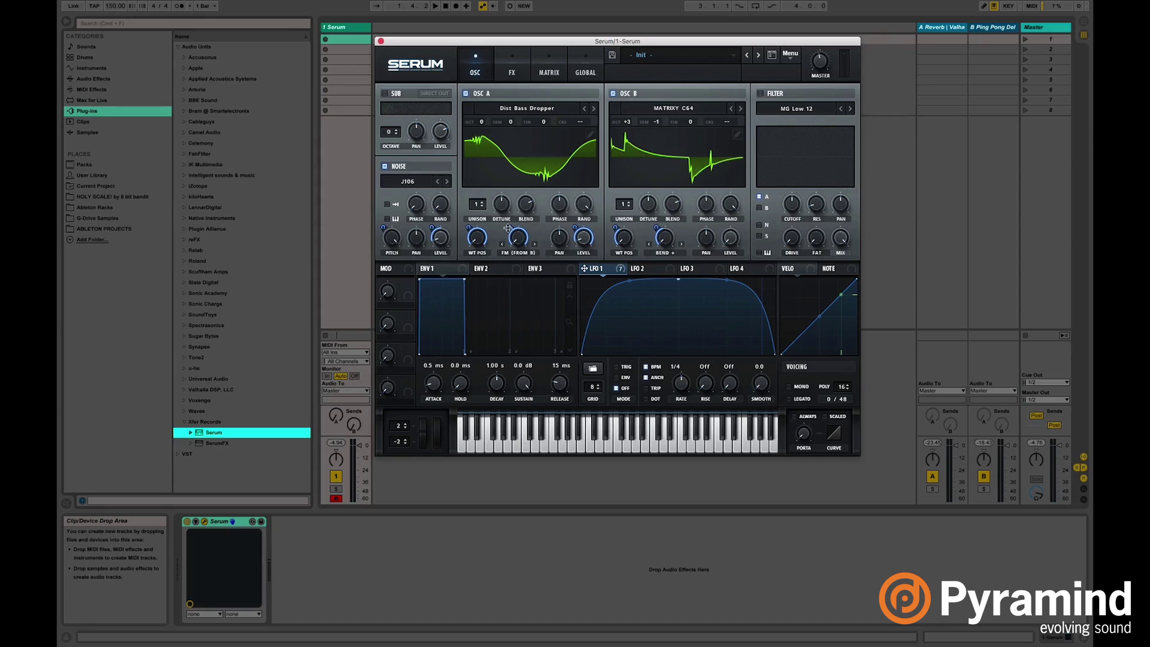
pyautogui.moveTo(508, 234)
pyautogui.press('a')
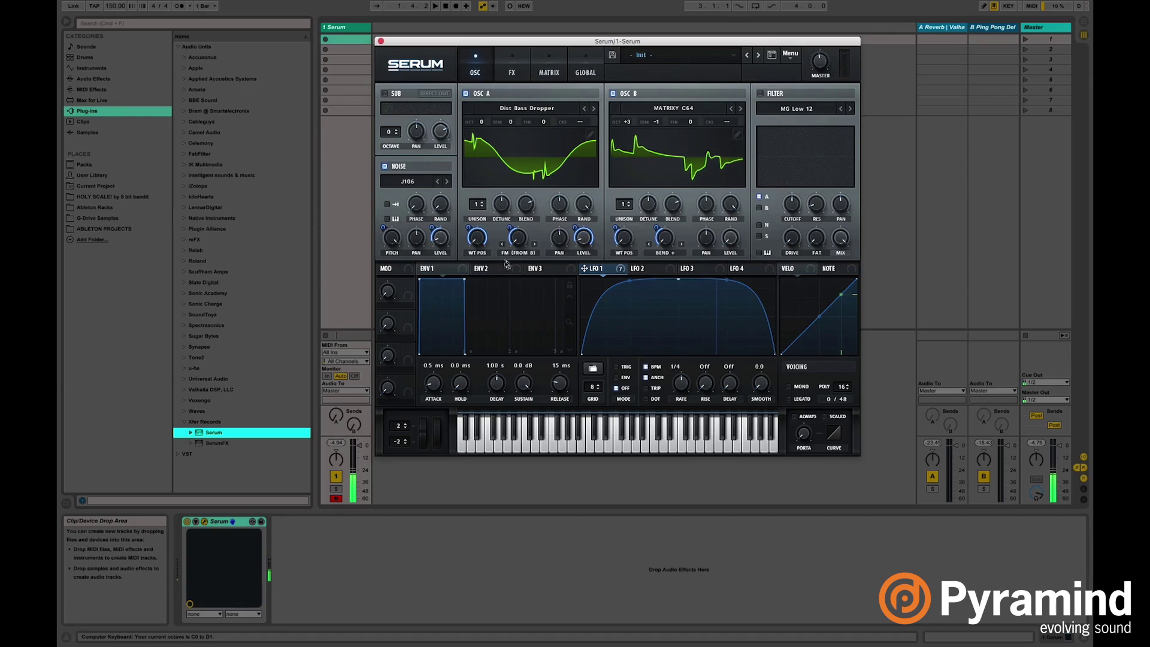
pyautogui.press('a')
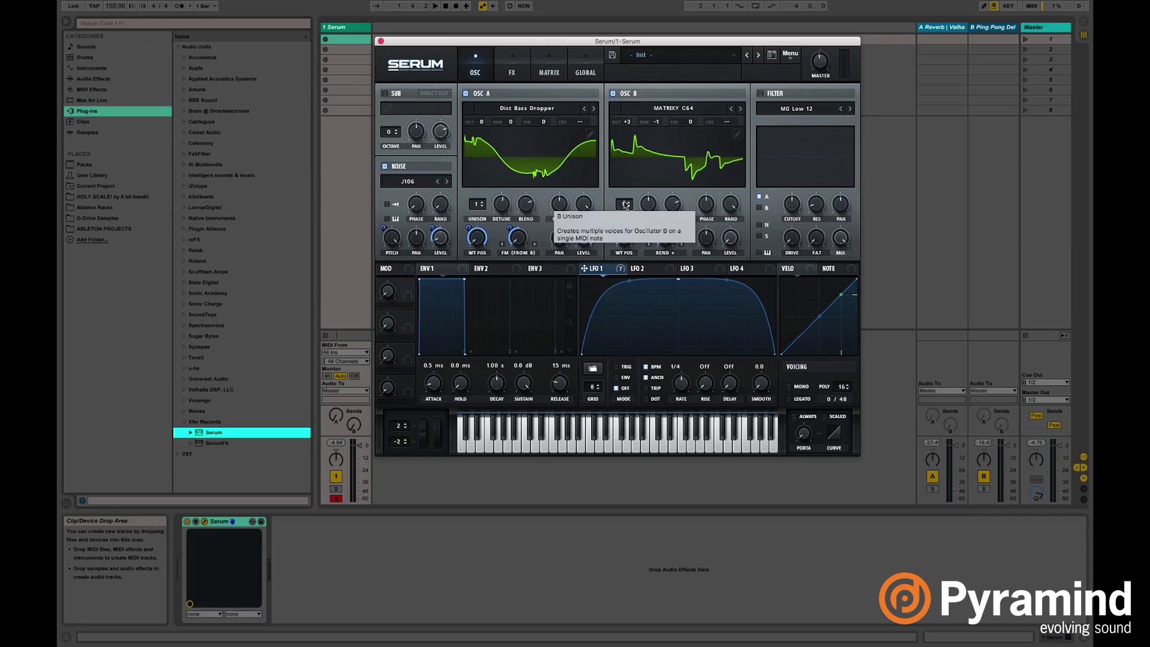
# Raise oscillator B's unison voices with detune 0 and blend 41.
pyautogui.moveTo(623, 206); pyautogui.dragTo(628, 115)
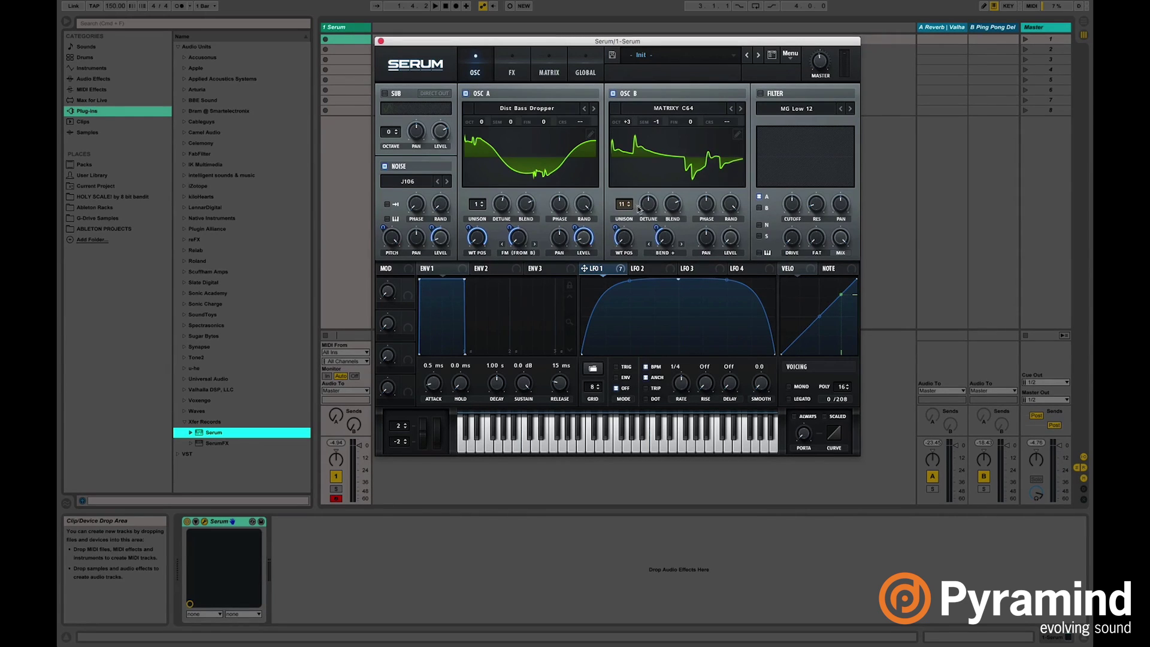
pyautogui.moveTo(654, 213); pyautogui.dragTo(653, 288)
pyautogui.moveTo(675, 201)
pyautogui.mouseDown()
pyautogui.moveTo(675, 234)
pyautogui.moveTo(689, 208)
pyautogui.moveTo(708, 222)
pyautogui.mouseUp()
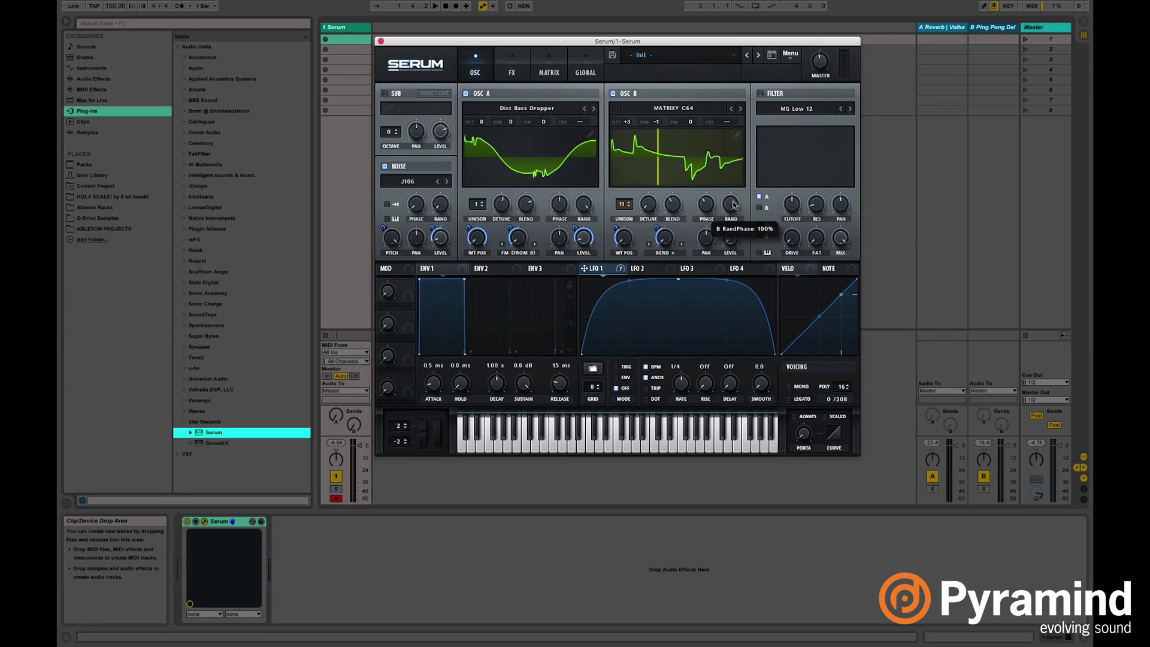
pyautogui.moveTo(689, 42)
pyautogui.mouseDown()
pyautogui.moveTo(642, 55)
pyautogui.moveTo(701, 82)
pyautogui.moveTo(690, 45)
pyautogui.mouseUp()
# Enable the filter as Normal > High 24 with a low cutoff.
pyautogui.click(760, 94)
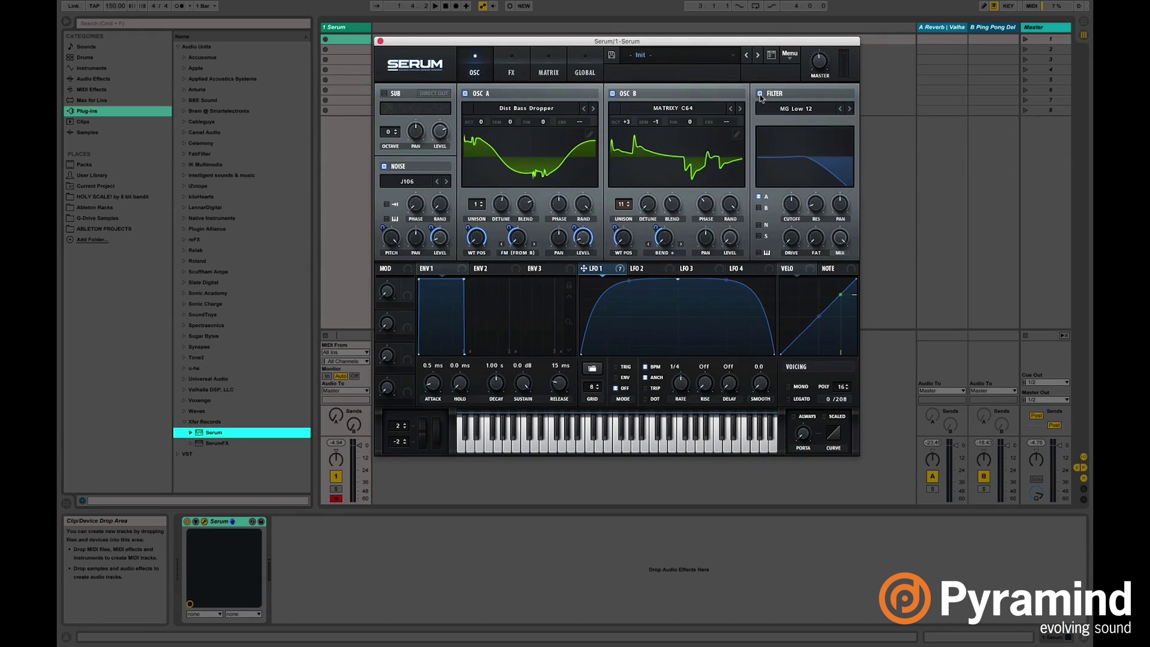
pyautogui.click(812, 110)
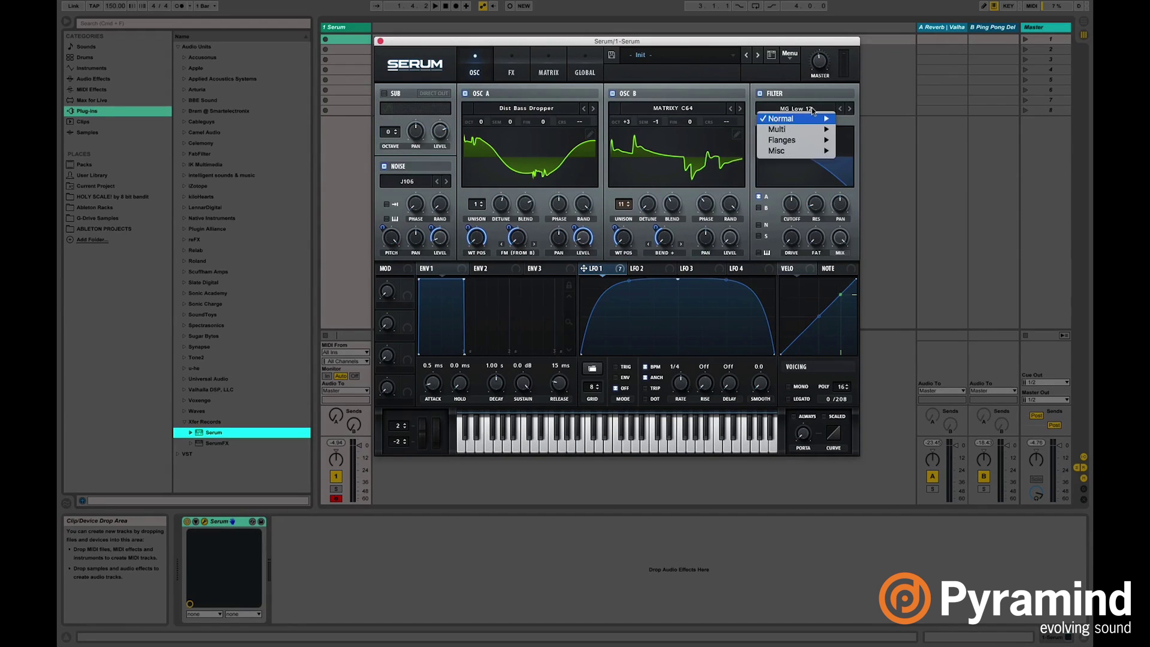
pyautogui.moveTo(818, 118)
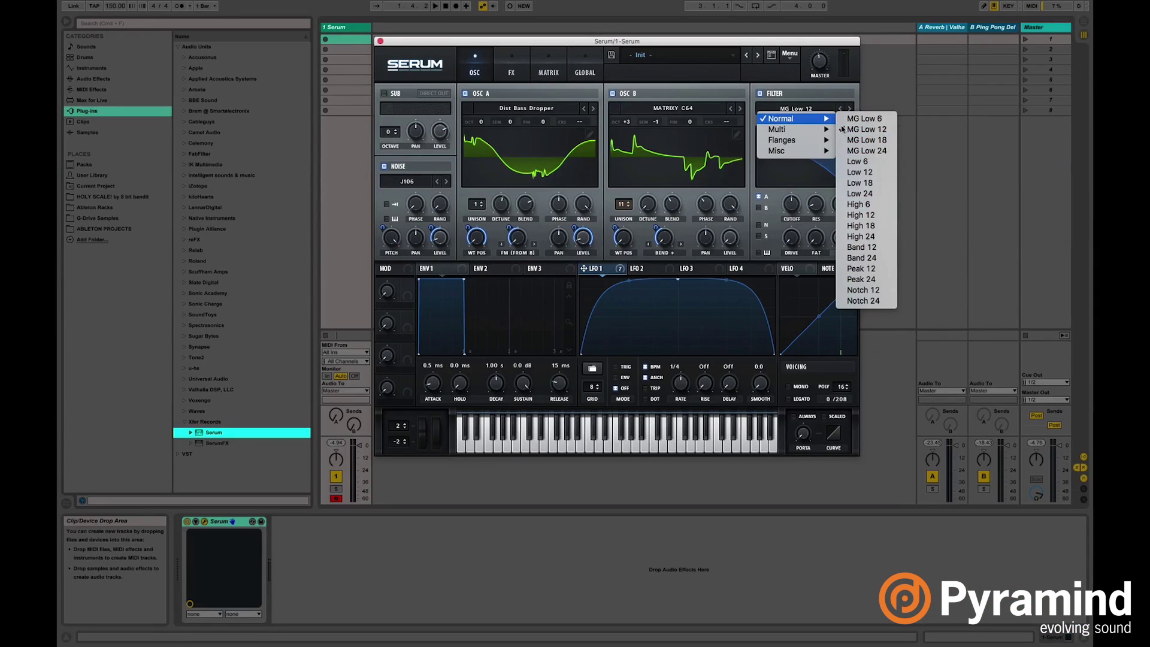
pyautogui.click(872, 239)
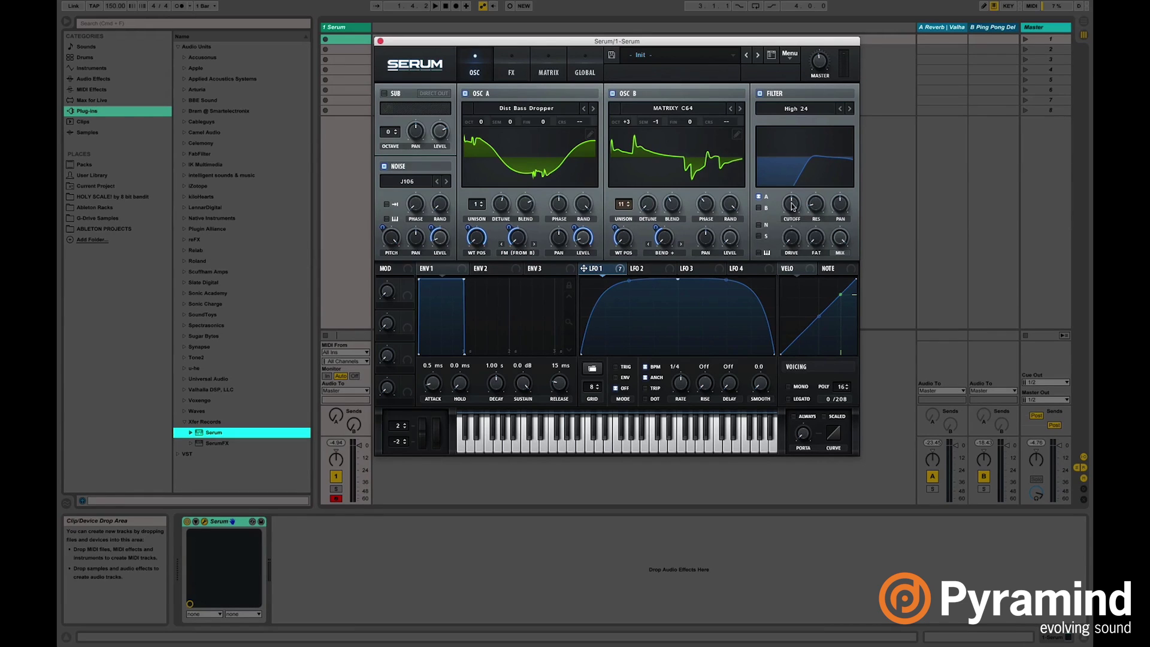
pyautogui.moveTo(793, 205); pyautogui.dragTo(790, 276)
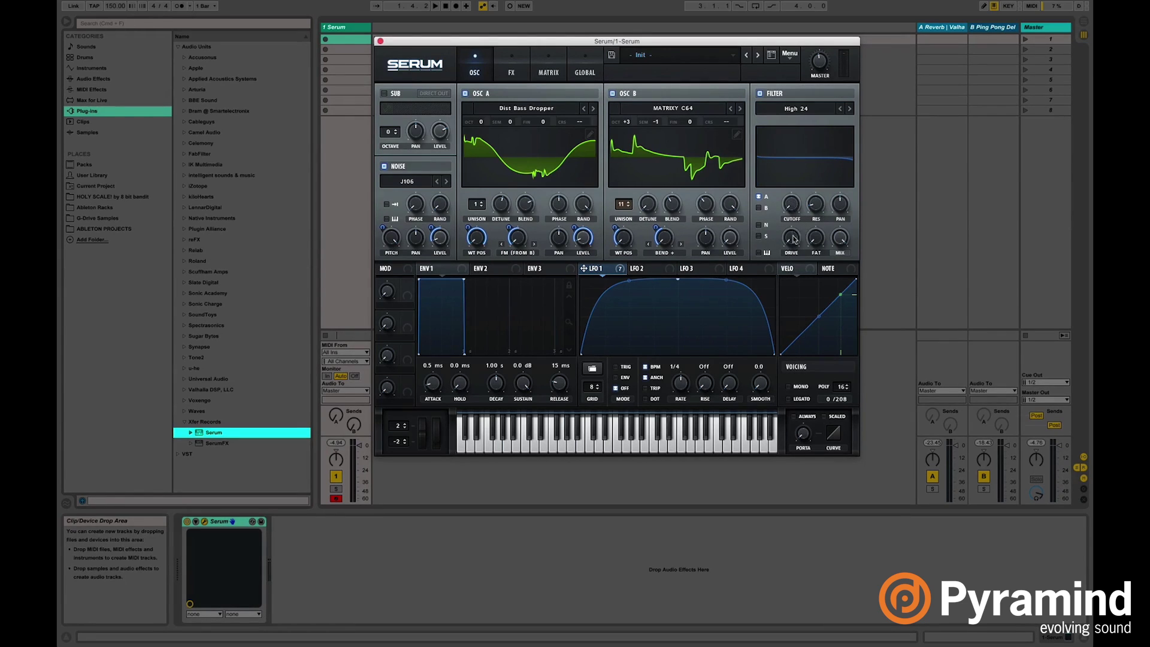
# Route the noise layer through the filter and modulate the cutoff with LFO 1.
pyautogui.click(758, 226)
pyautogui.moveTo(599, 272); pyautogui.dragTo(791, 207)
pyautogui.moveTo(499, 43); pyautogui.dragTo(498, 42)
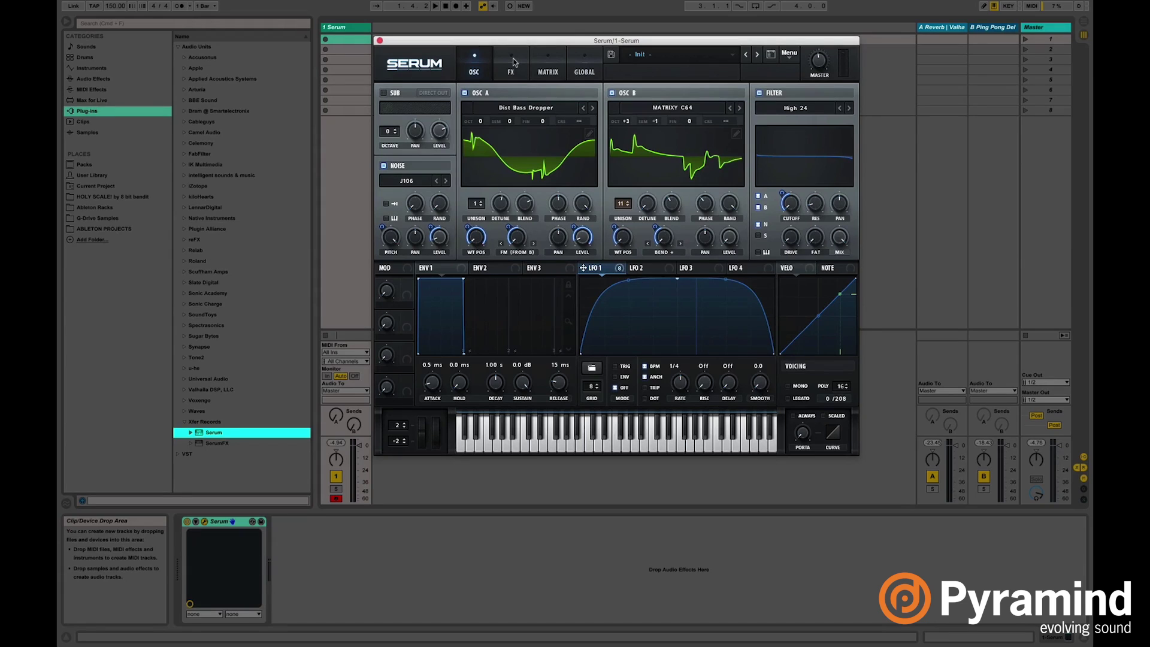
# Turn on Hyper/Dimension and Phaser, routing LFO 1 to each effect's MIX, with the phaser at depth 27.
pyautogui.click(515, 66)
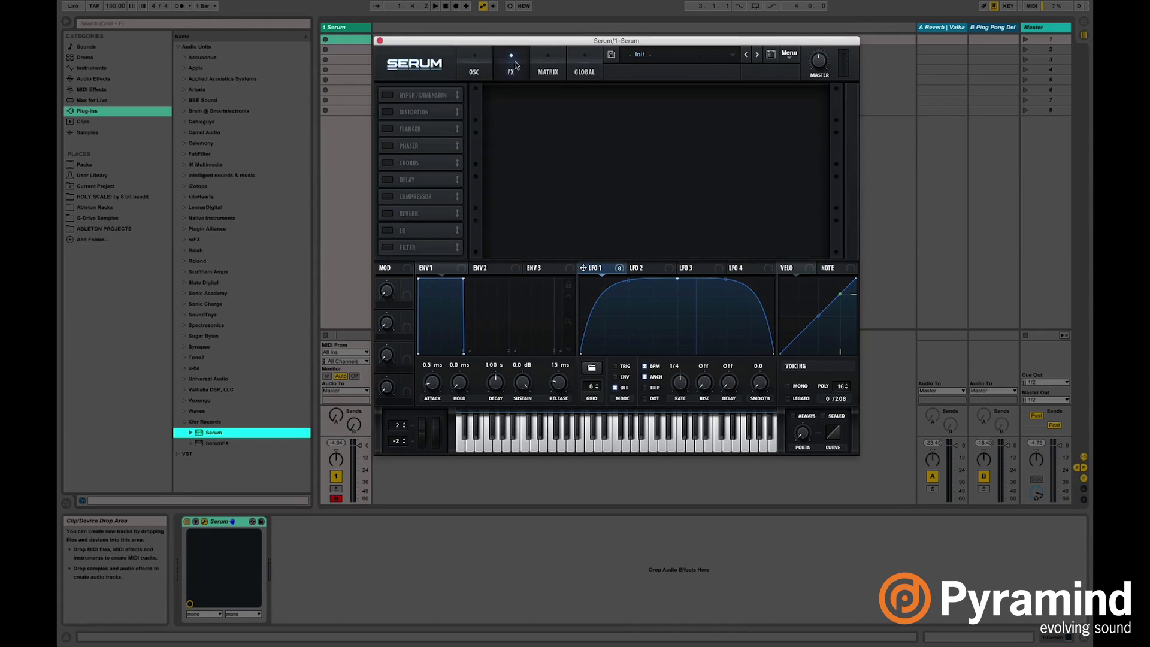
pyautogui.click(410, 97)
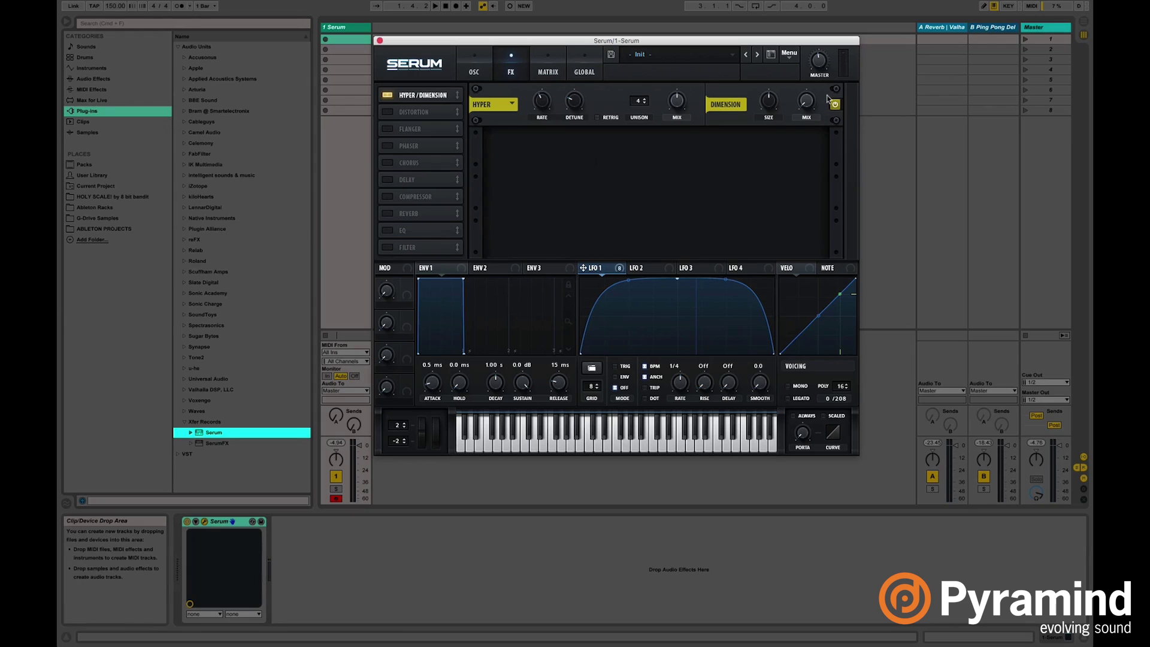
pyautogui.moveTo(598, 267); pyautogui.dragTo(797, 140)
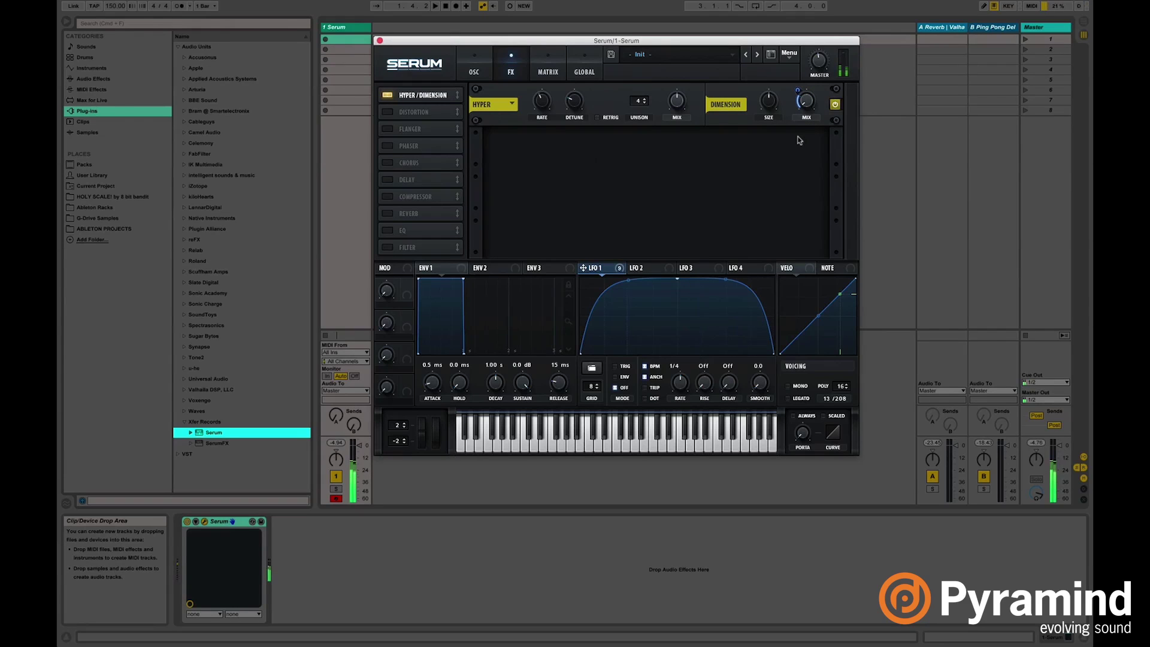
pyautogui.moveTo(798, 91); pyautogui.dragTo(799, 100)
pyautogui.click(386, 147)
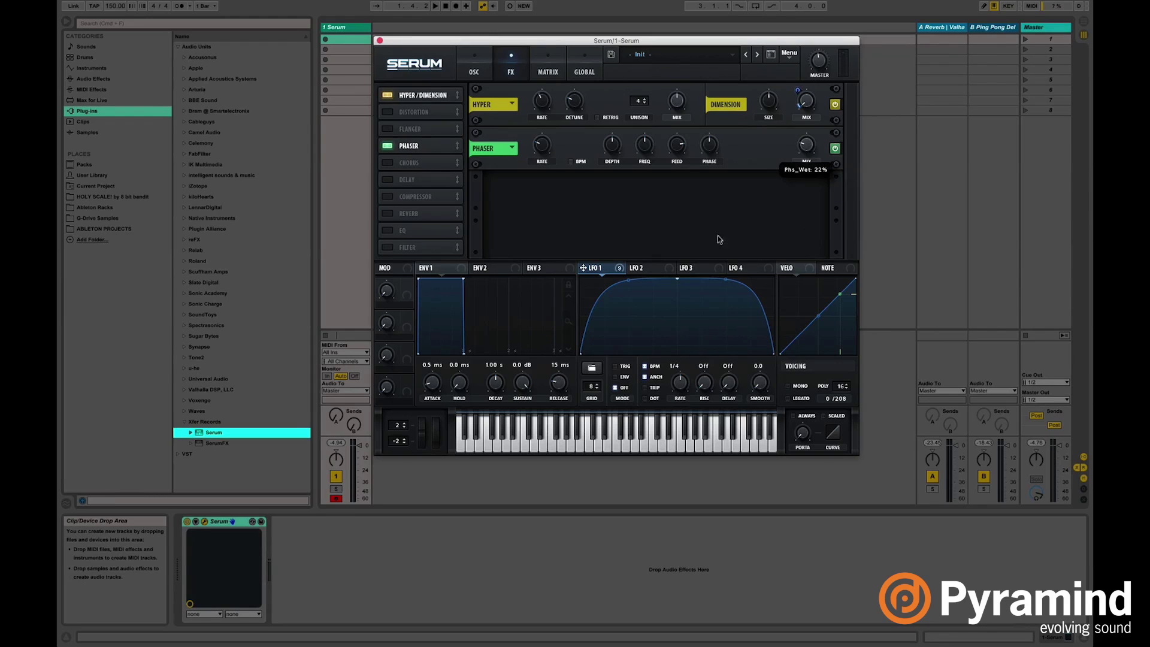
pyautogui.moveTo(591, 269); pyautogui.dragTo(801, 178)
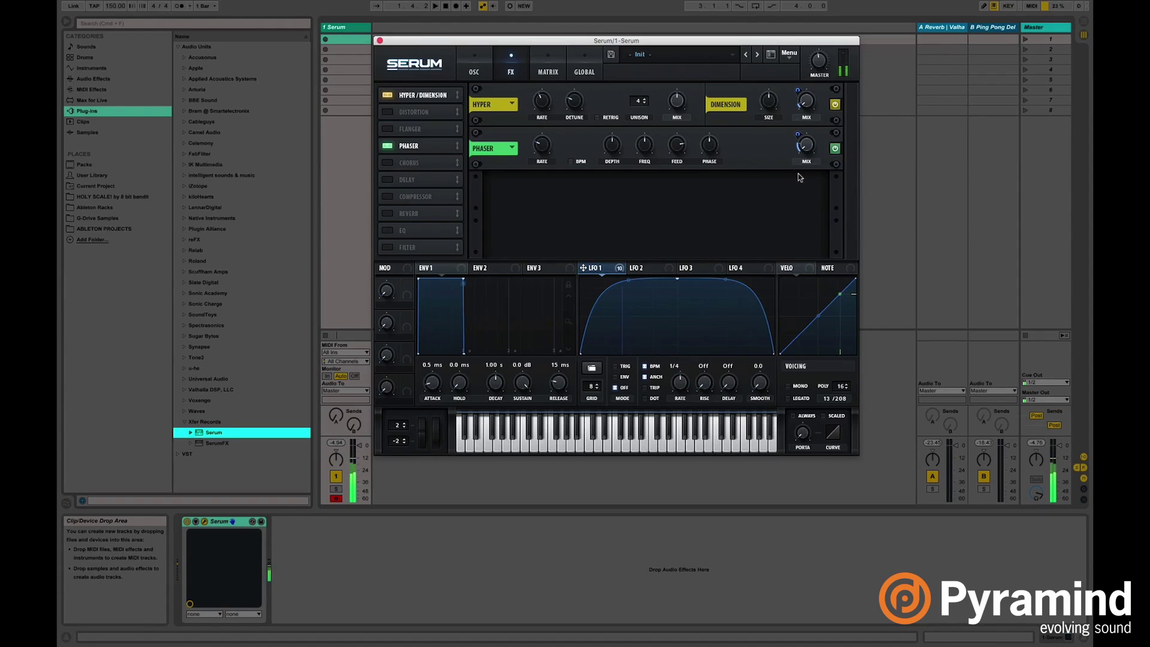
# Enable a multiband compressor with its mix lowered to about 23.
pyautogui.click(389, 197)
pyautogui.click(704, 206)
pyautogui.moveTo(811, 221); pyautogui.dragTo(807, 290)
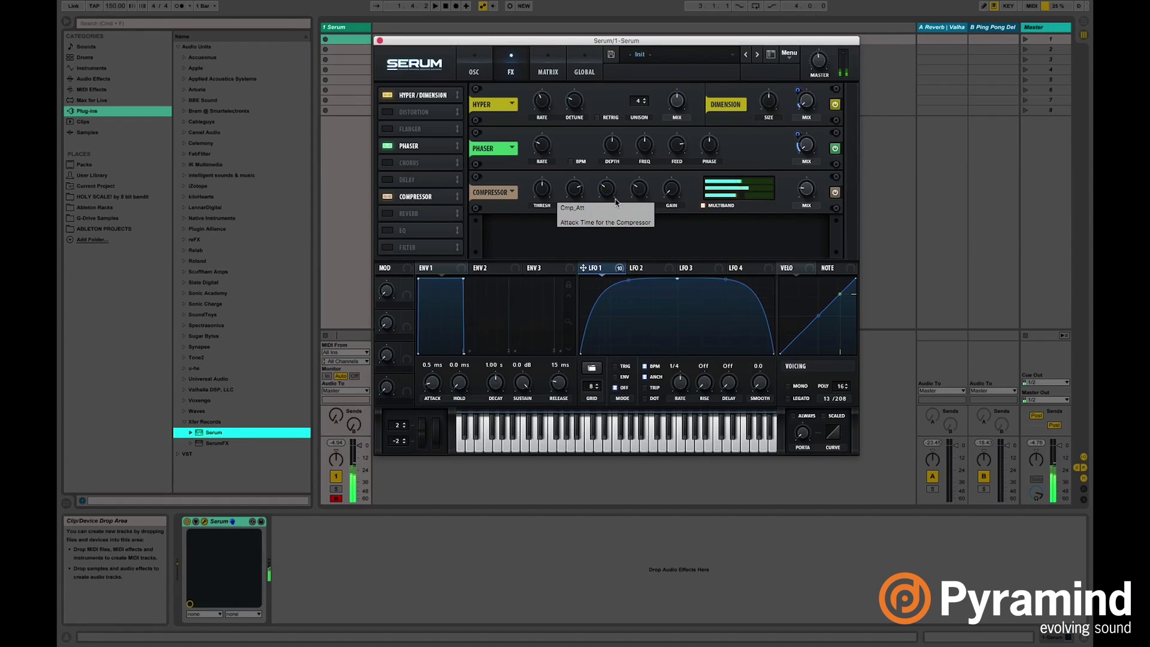
# Add an EQ with both bands set to peak, and LFO 1 modulating the right band frequency by -37.
pyautogui.click(387, 247)
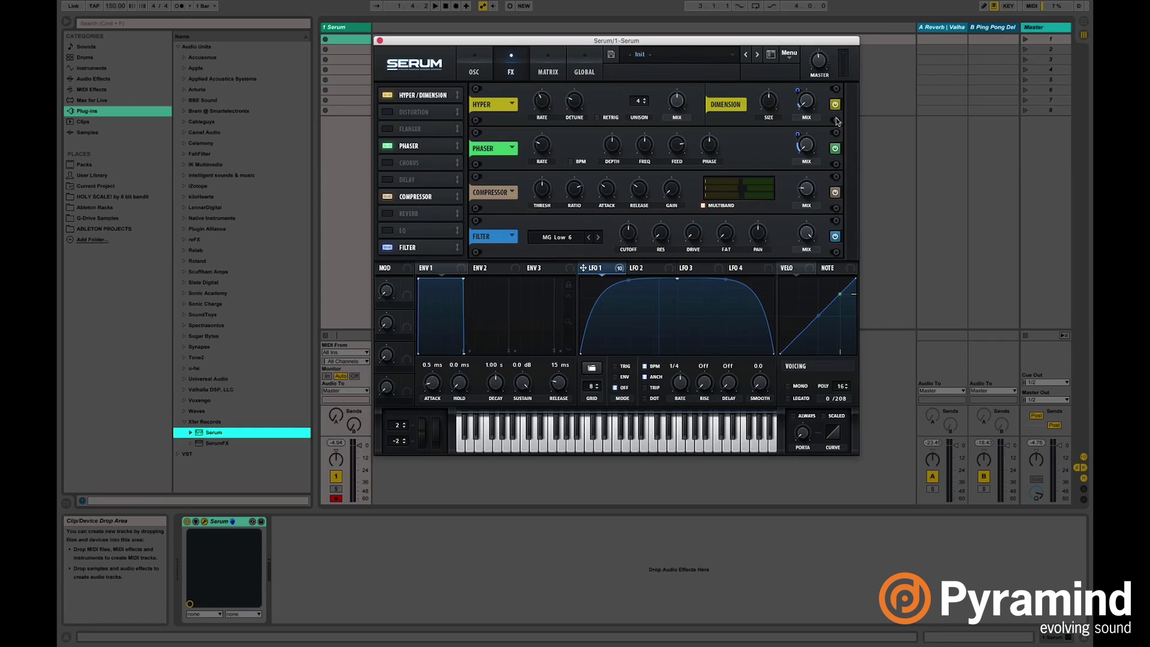
pyautogui.click(388, 248)
pyautogui.click(388, 232)
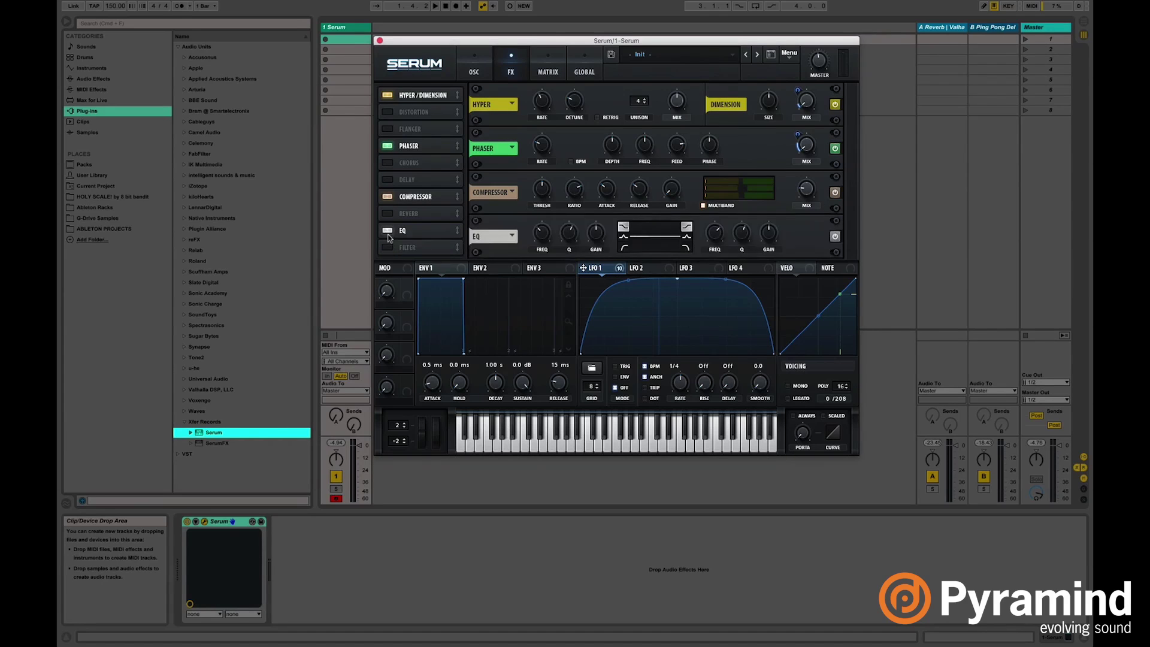
pyautogui.click(623, 237)
pyautogui.click(687, 238)
pyautogui.moveTo(584, 267); pyautogui.dragTo(709, 248)
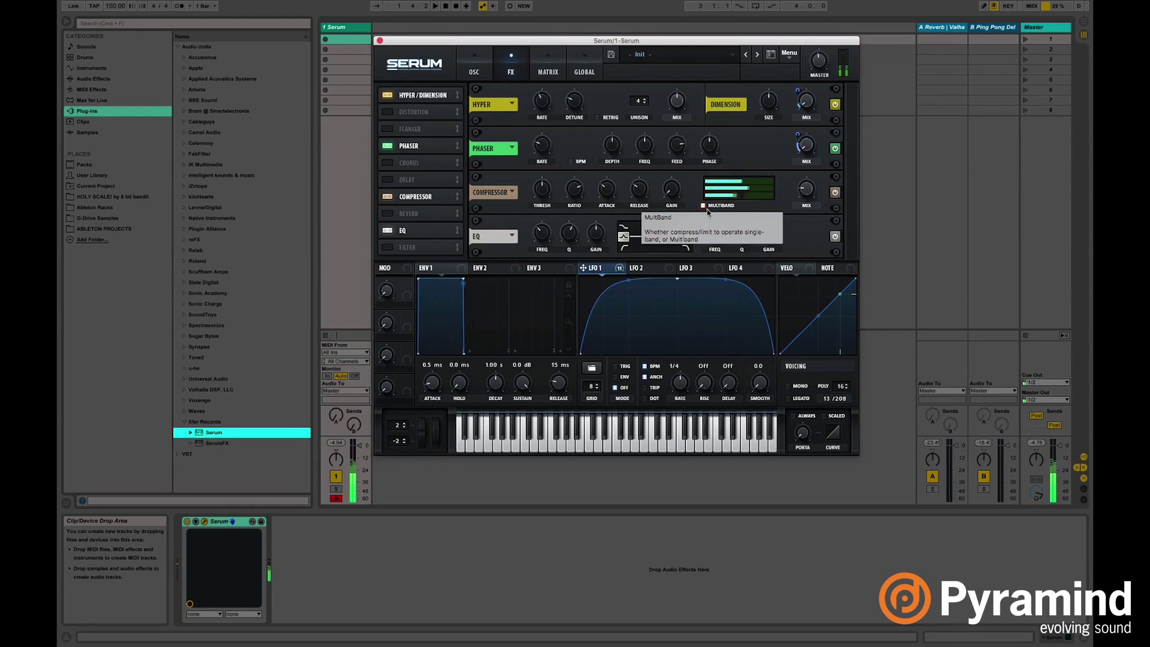
pyautogui.click(477, 71)
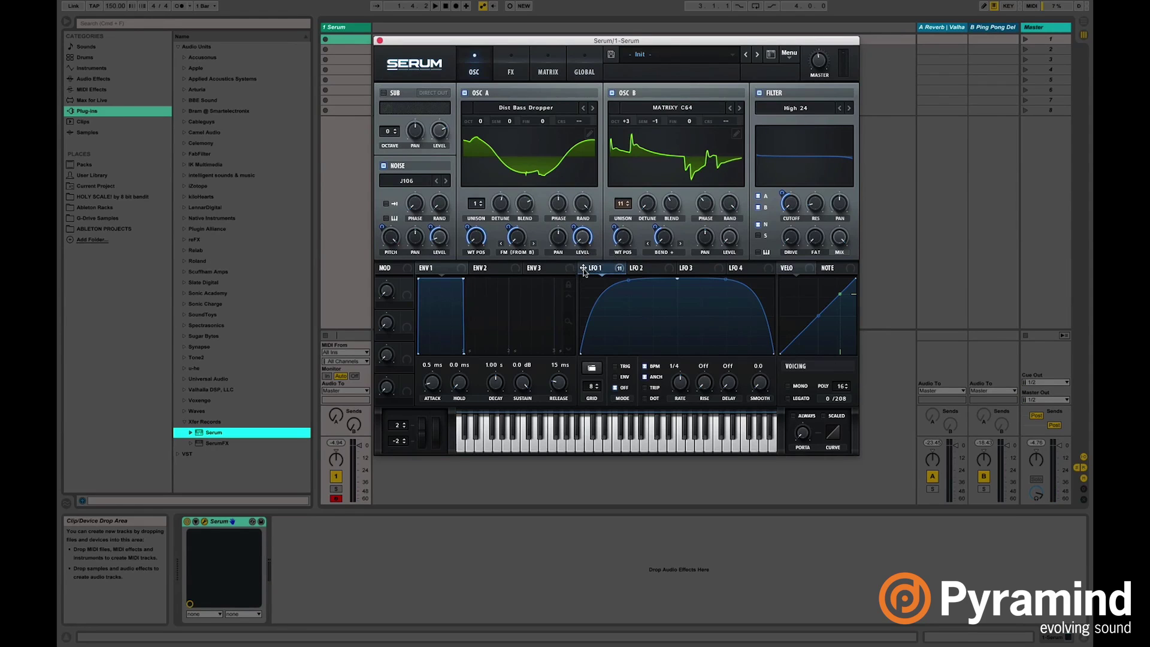
# Change LFO 1's rate to 1/2 and shift the Serum window slightly right.
pyautogui.moveTo(584, 271)
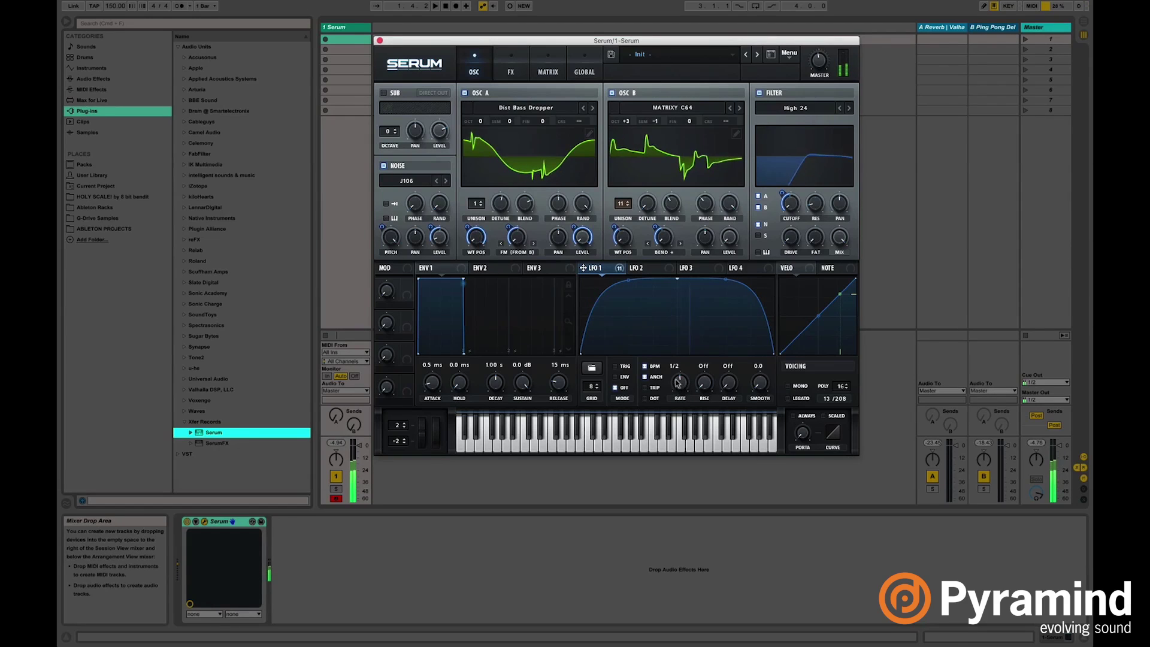
pyautogui.moveTo(677, 382)
pyautogui.mouseDown()
pyautogui.moveTo(681, 370)
pyautogui.moveTo(680, 387)
pyautogui.mouseUp()
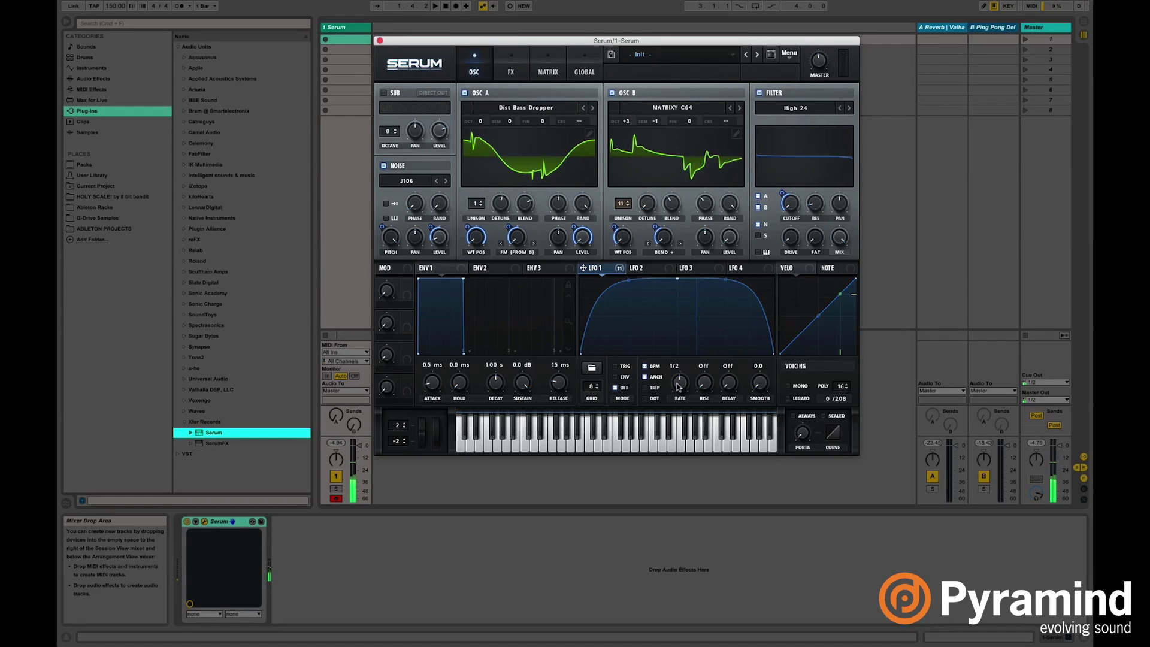
pyautogui.moveTo(544, 40)
pyautogui.mouseDown()
pyautogui.moveTo(560, 43)
pyautogui.moveTo(545, 41)
pyautogui.mouseUp()
pyautogui.click(93, 78)
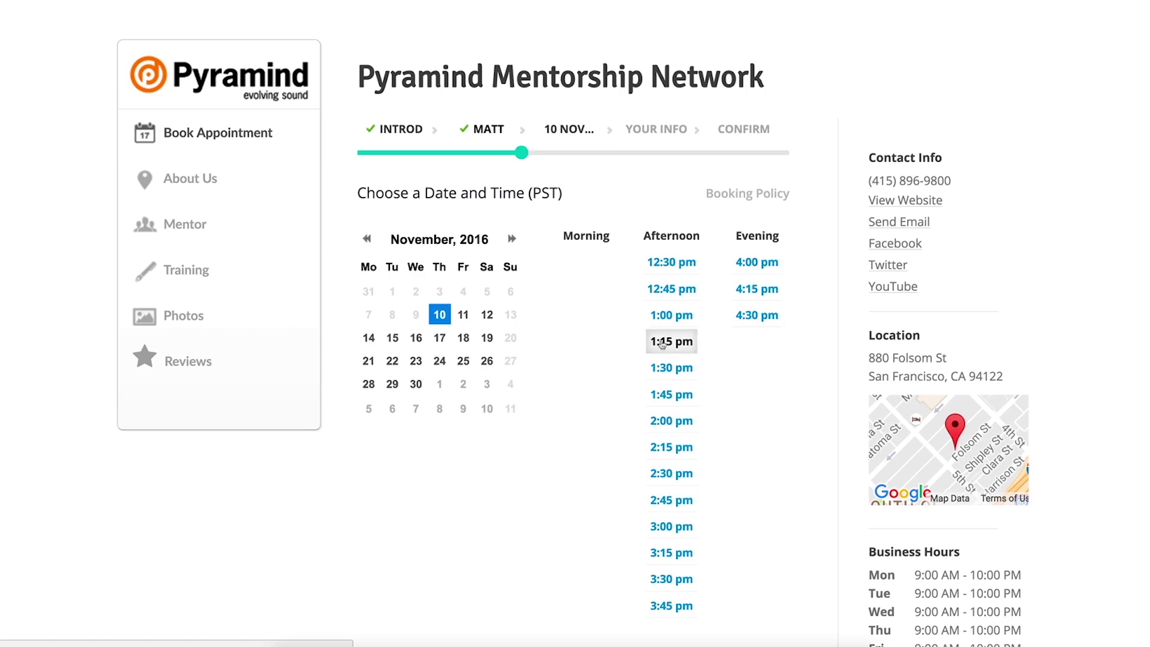
# Choose the 1:15 pm session slot and enter the mobile phone number.
pyautogui.click(673, 411)
pyautogui.scroll(-1, 621, 419)
# Enter Reason as the DAW and begin filling in the Music Genre field.
pyautogui.click(622, 516)
pyautogui.write('Reason')
pyautogui.press('Tab')
pyautogui.write('Ba')
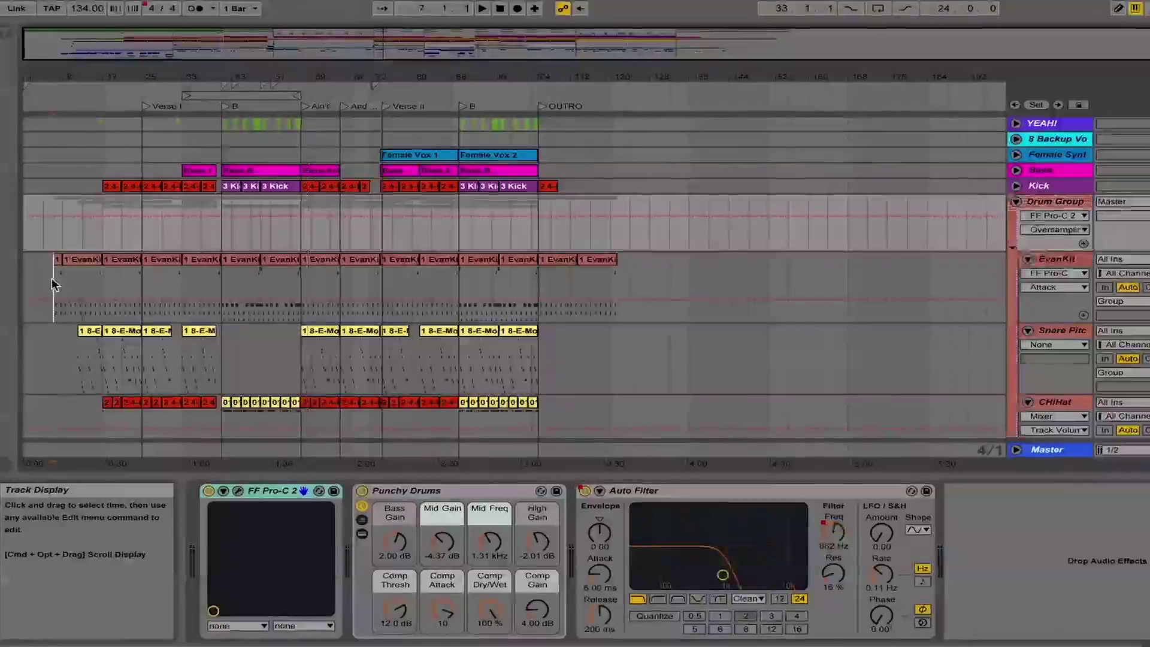
pyautogui.click(52, 285)
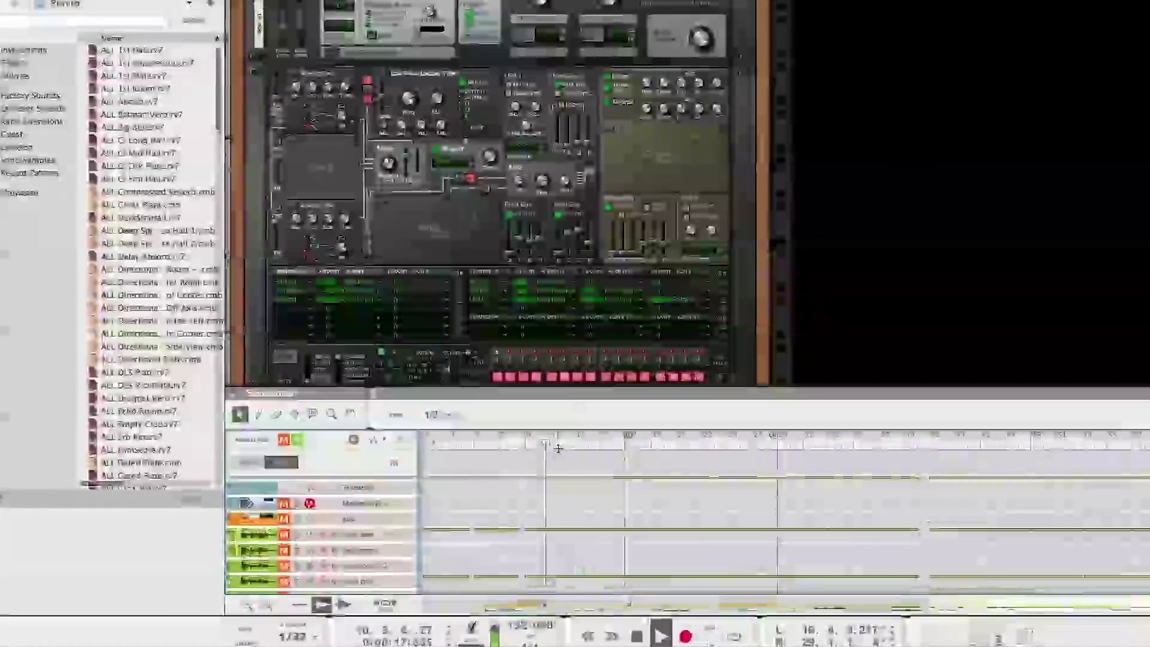